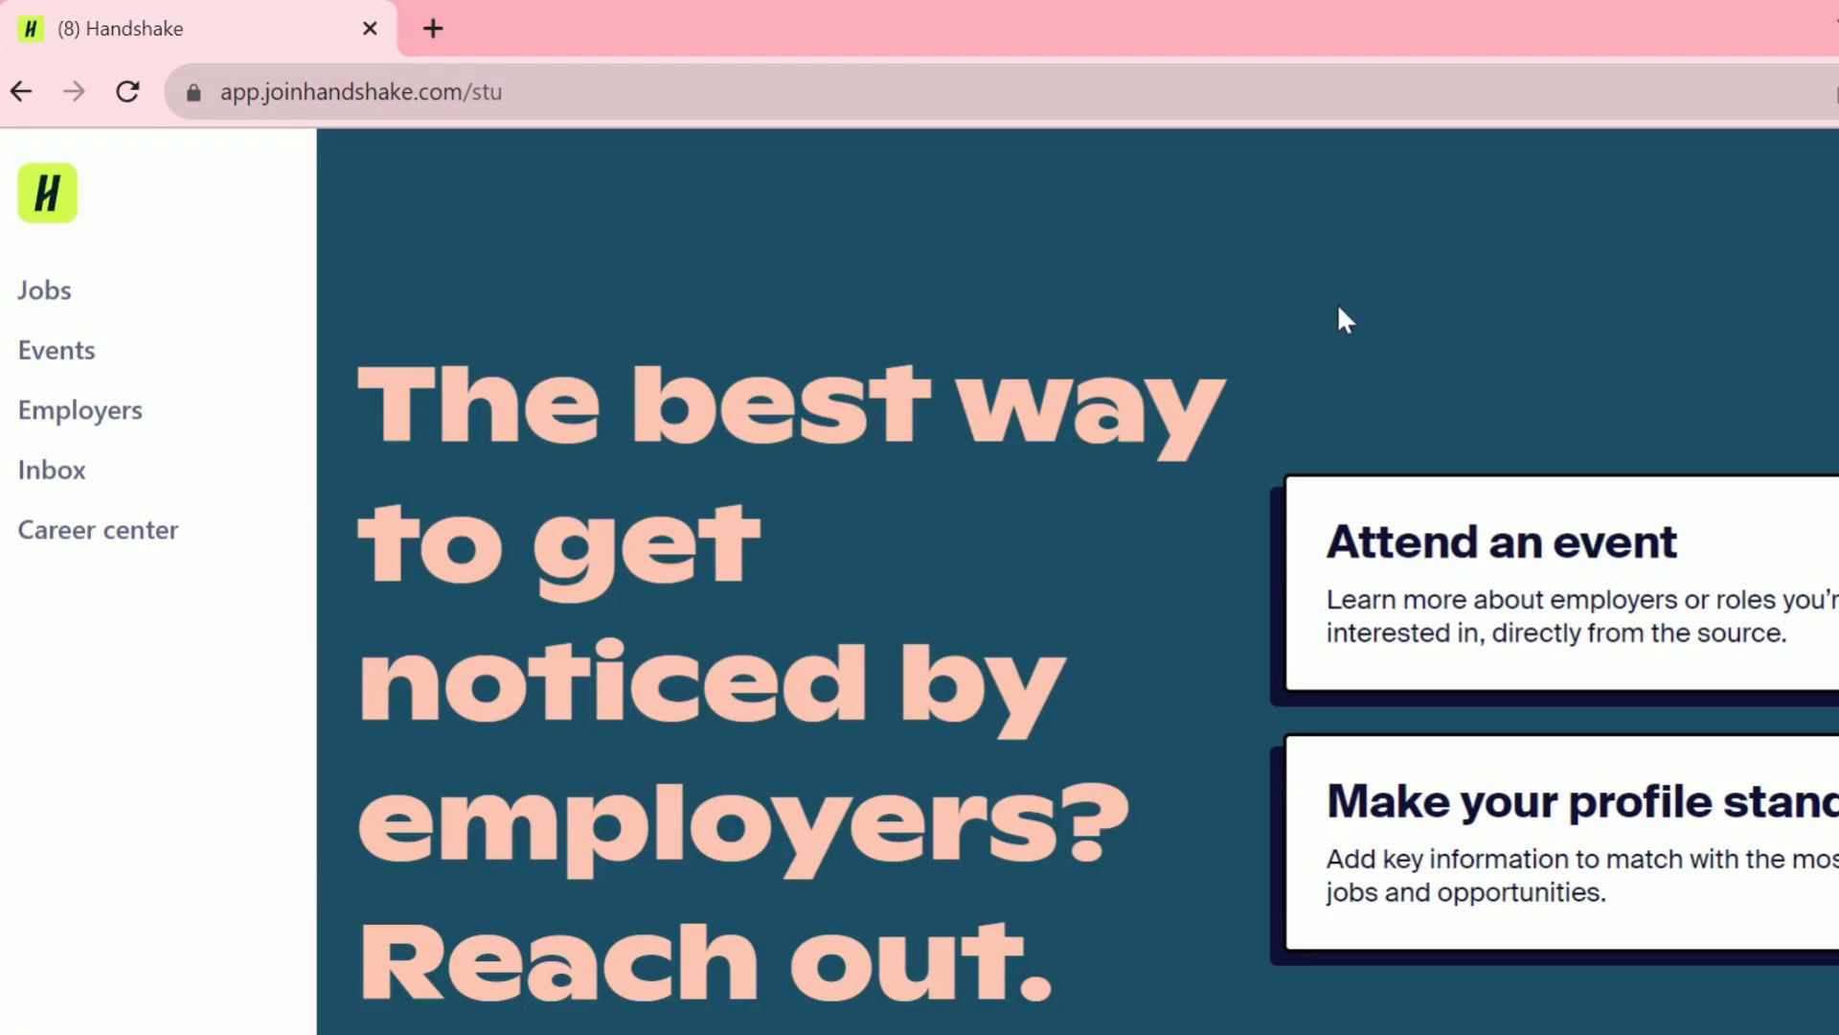
# - Go to the career center and open Experiences, listing Marketing Intern and Senior Study
pyautogui.click(161, 542)
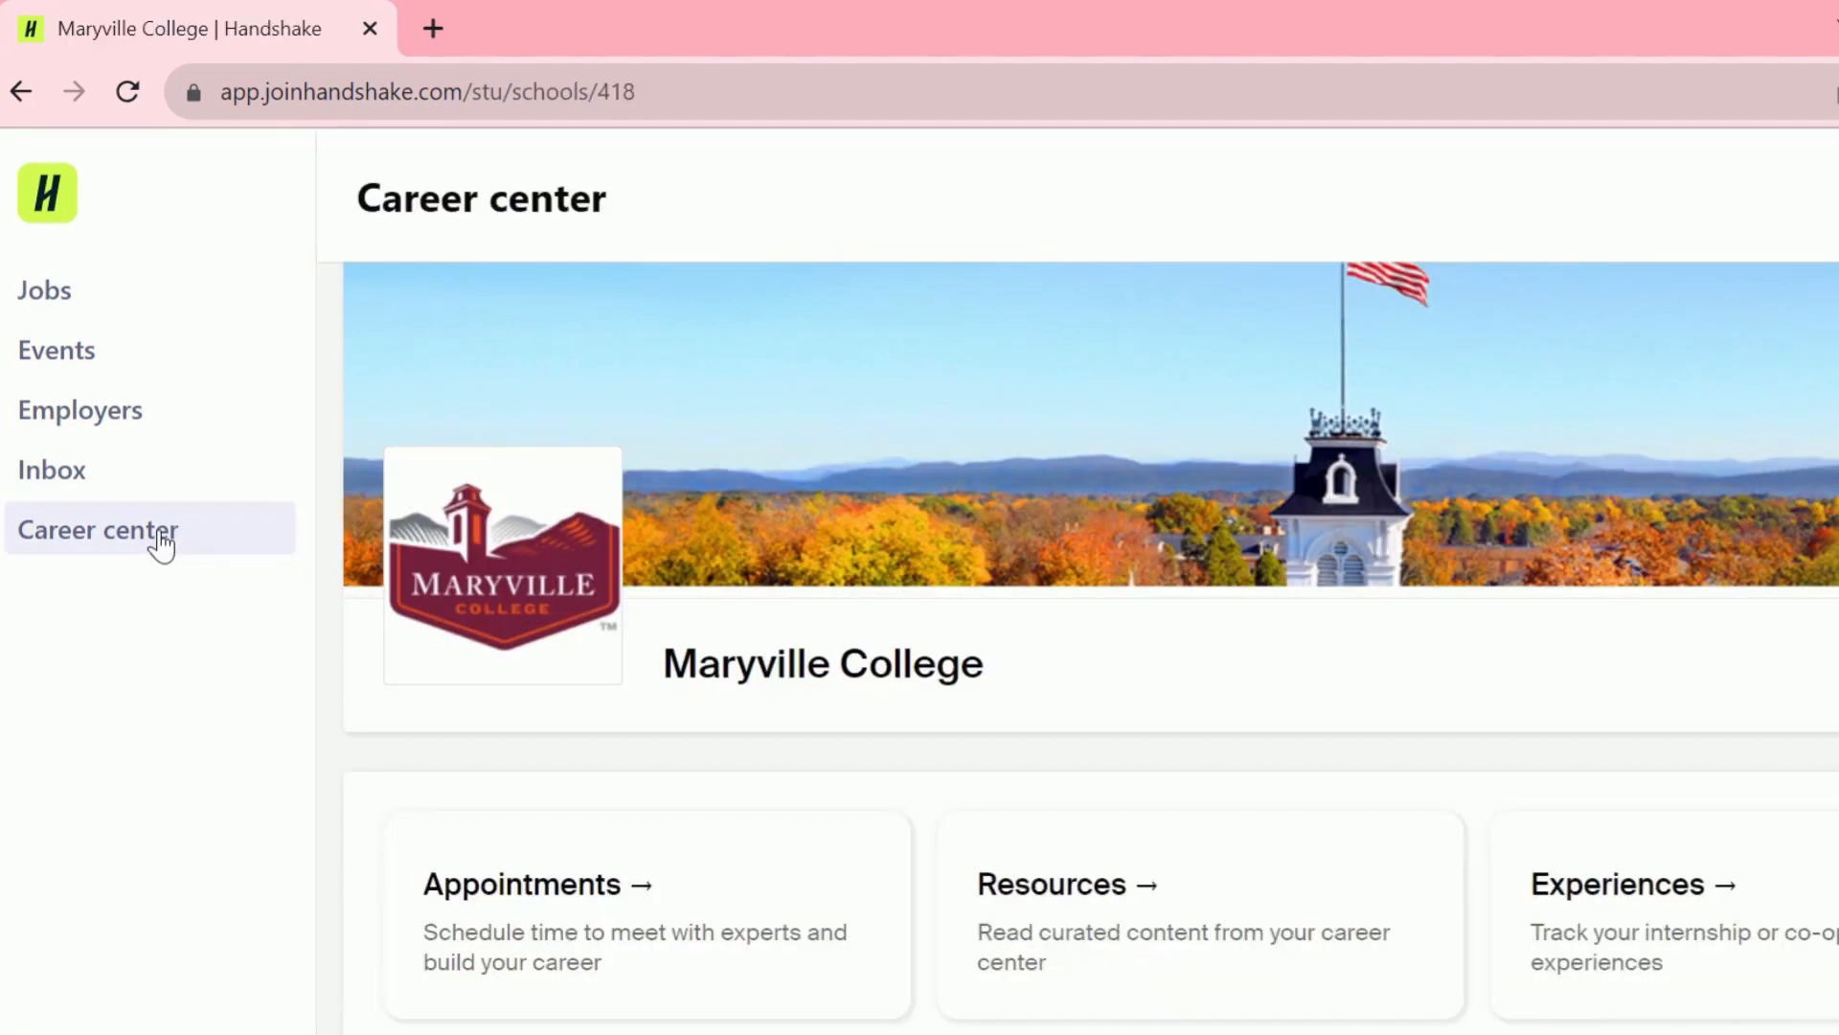
pyautogui.scroll(-5, 1437, 431)
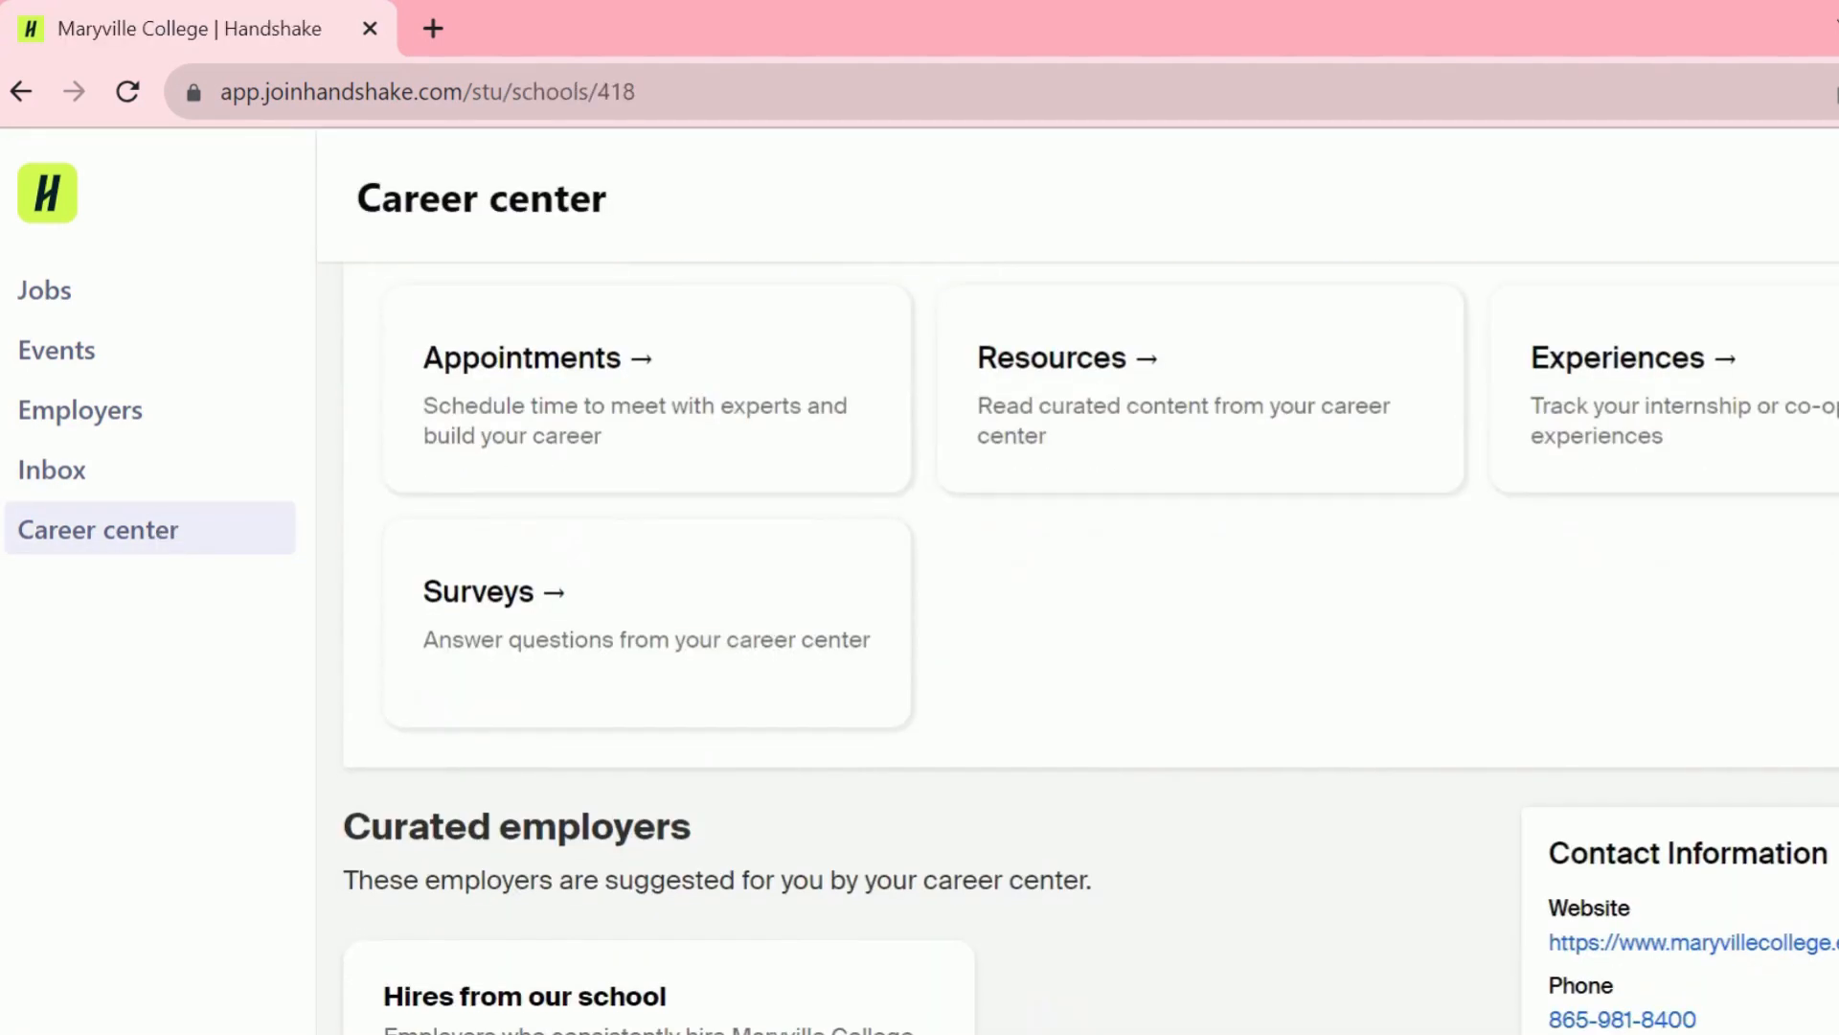
pyautogui.click(1729, 370)
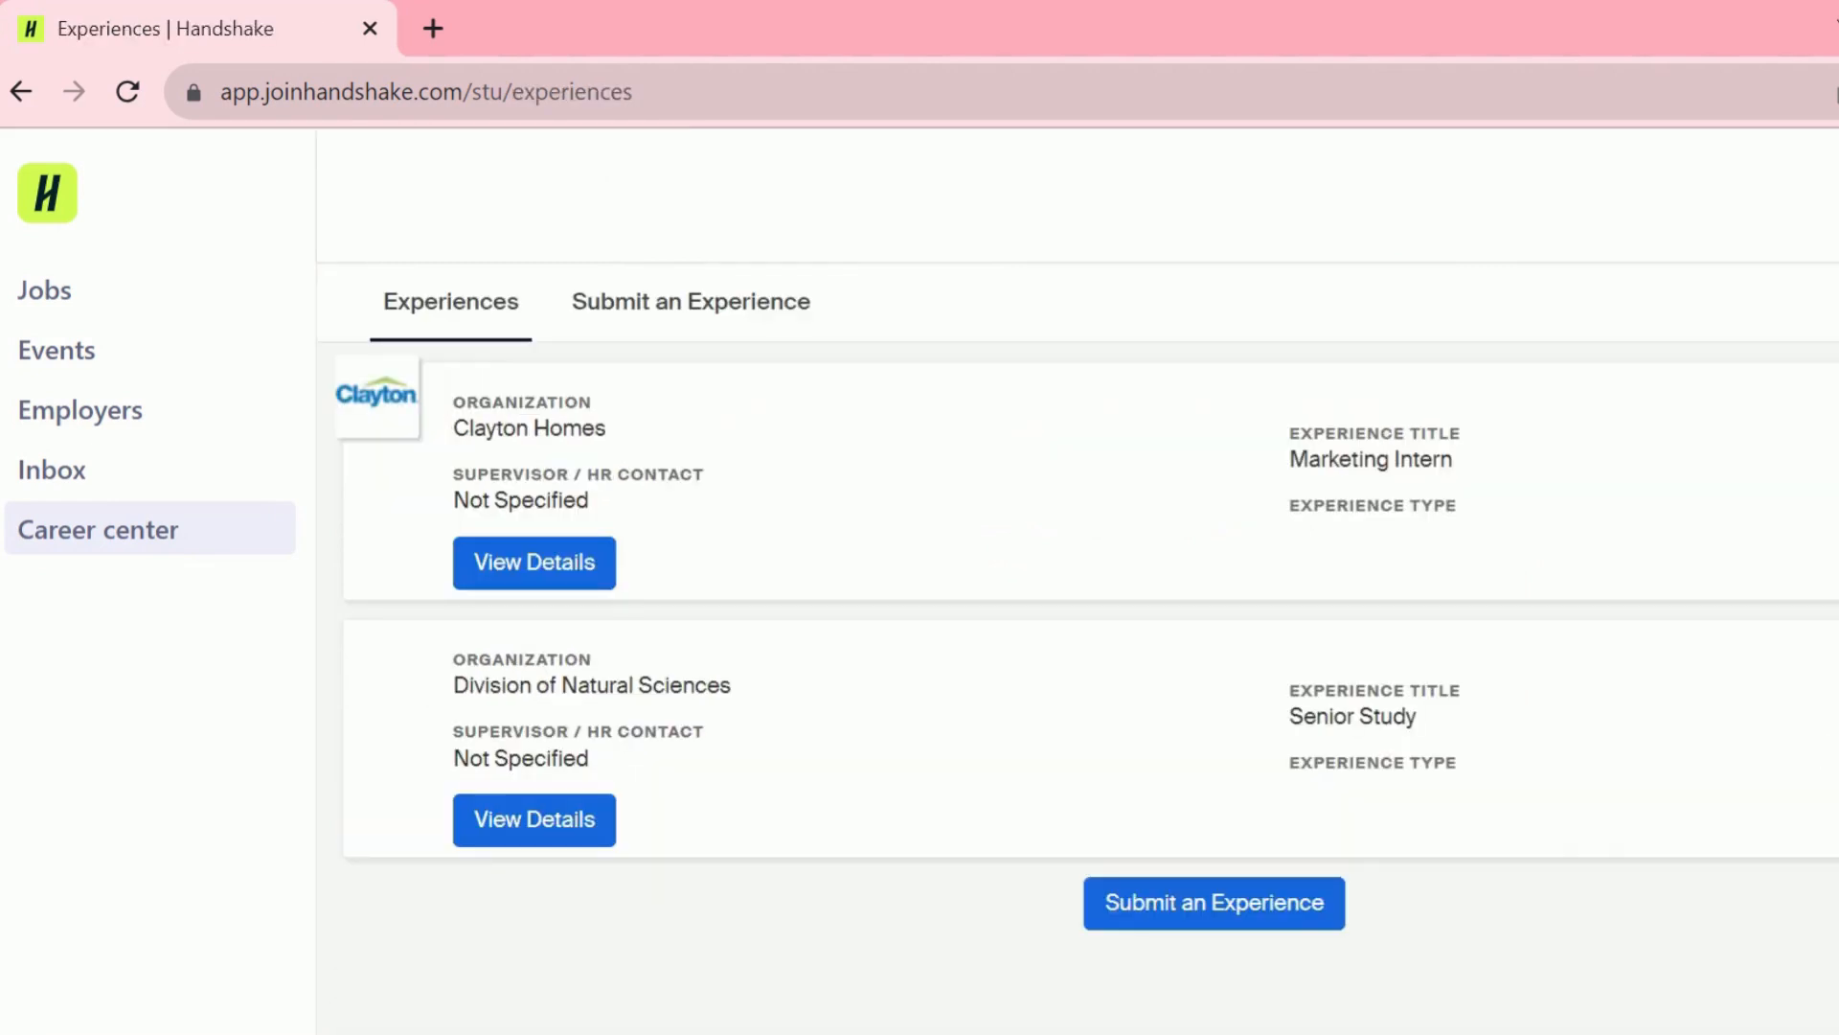
# - Start a new experience using the BUS 337 Internship template with the Summer 2023 term
pyautogui.click(1298, 918)
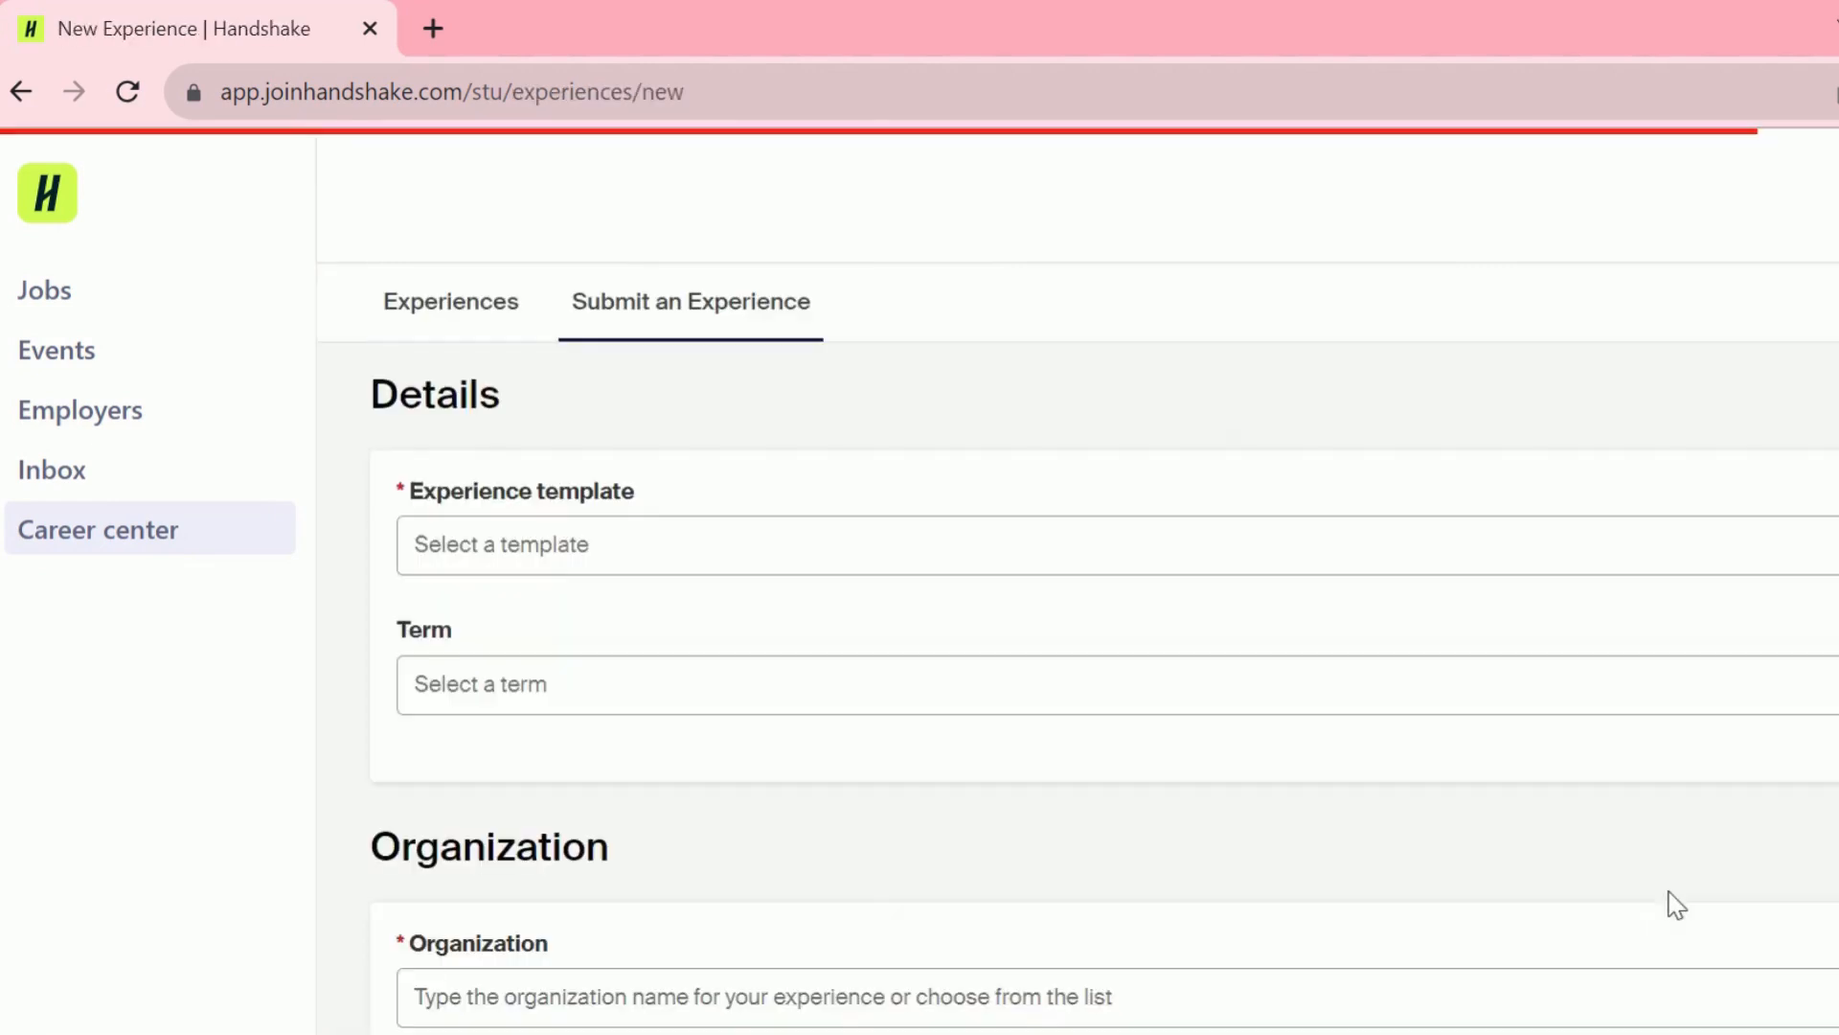
pyautogui.scroll(-1, 1104, 648)
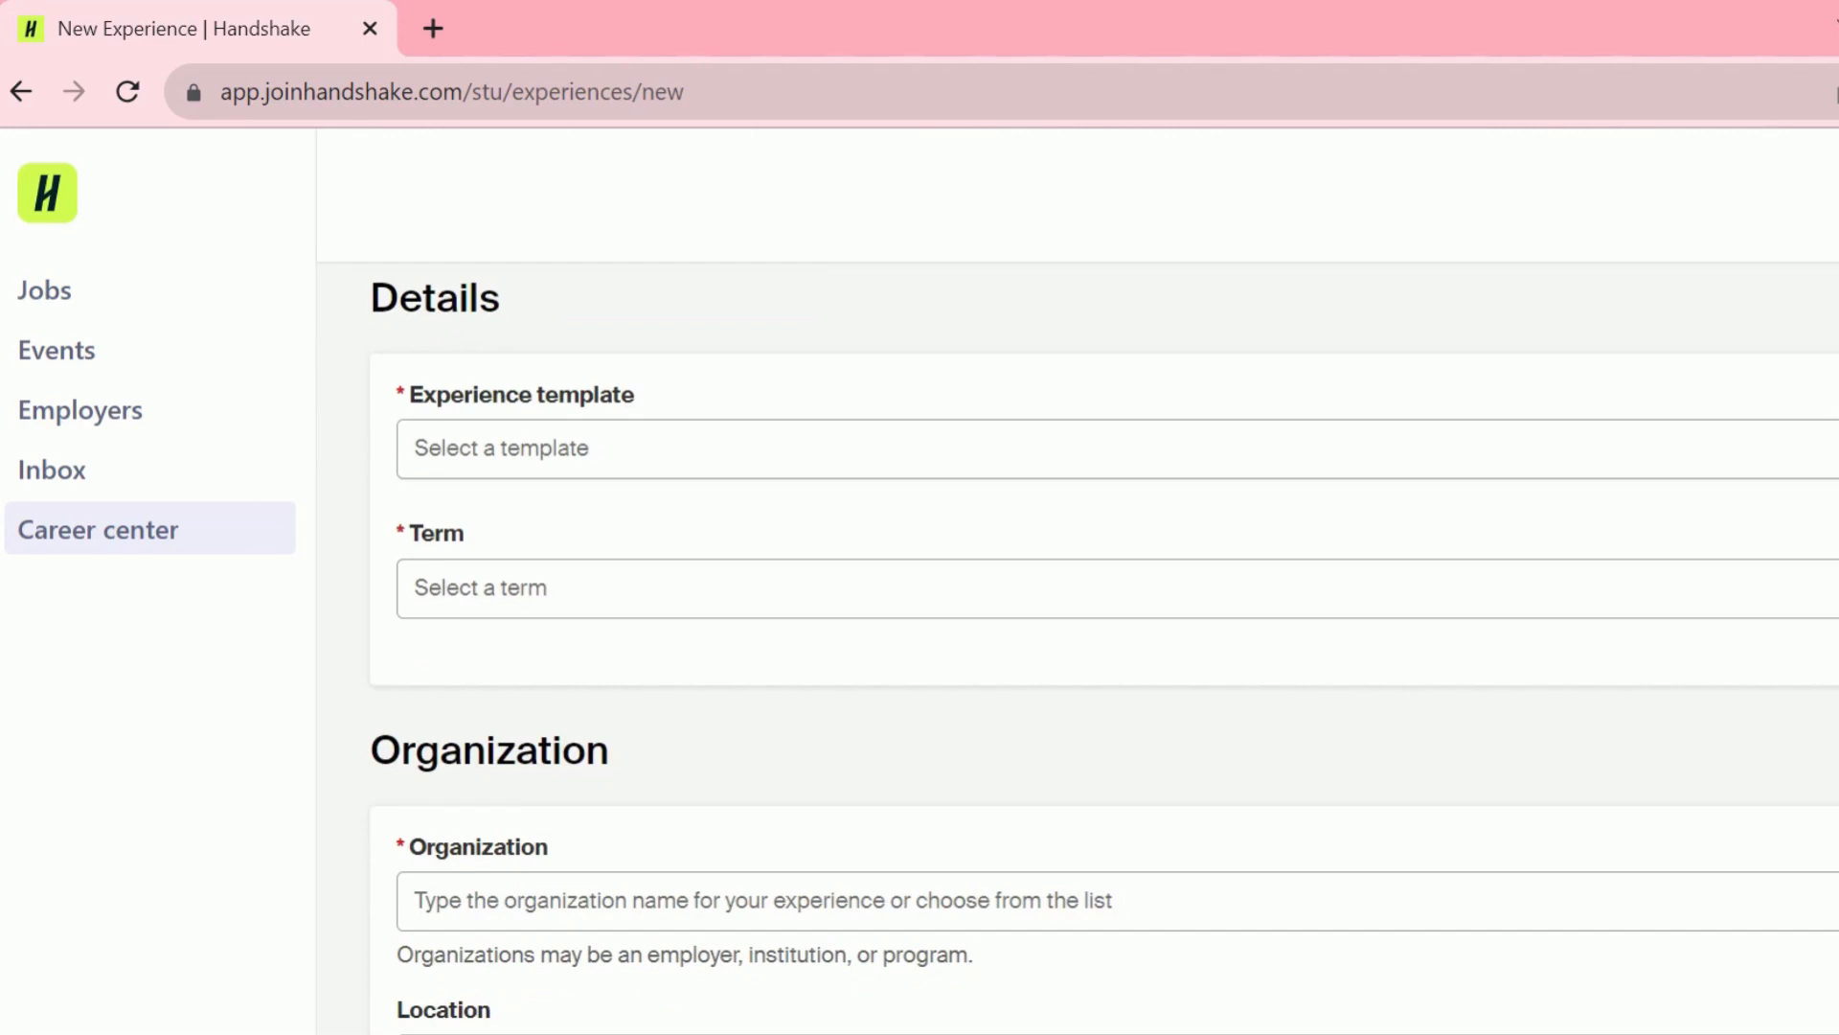
pyautogui.click(1117, 448)
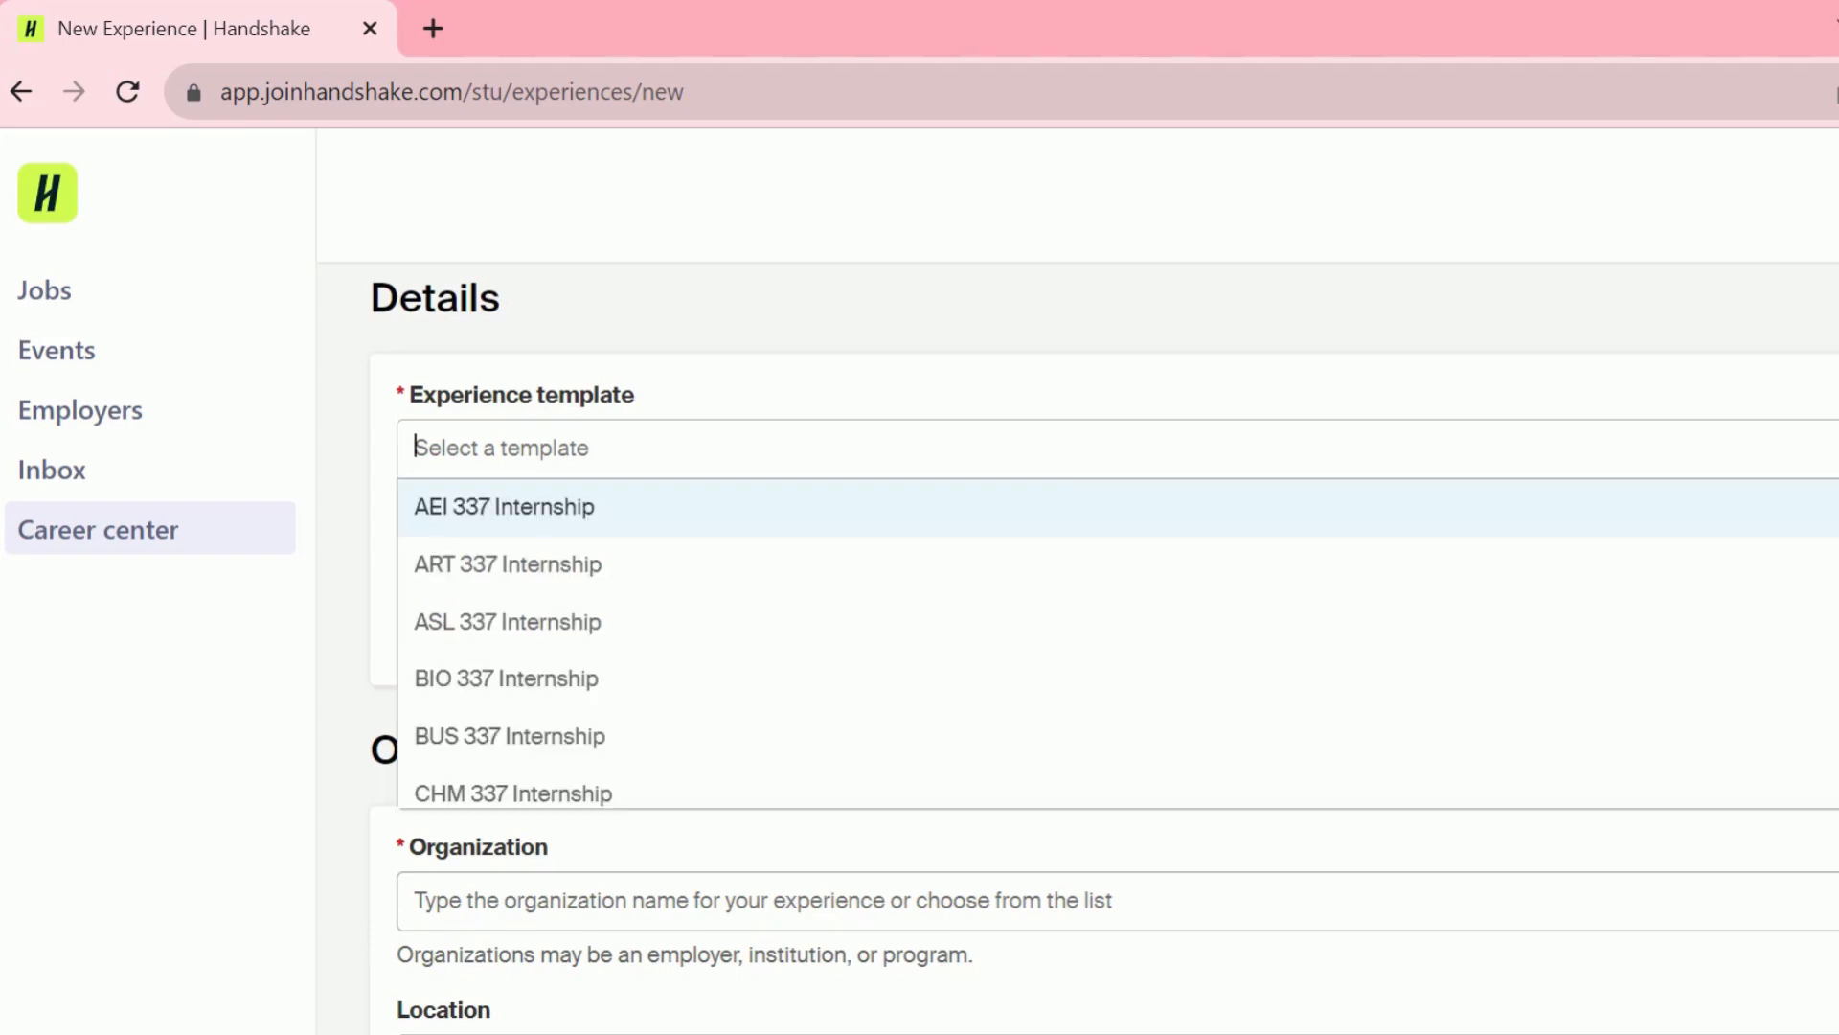
pyautogui.click(1549, 738)
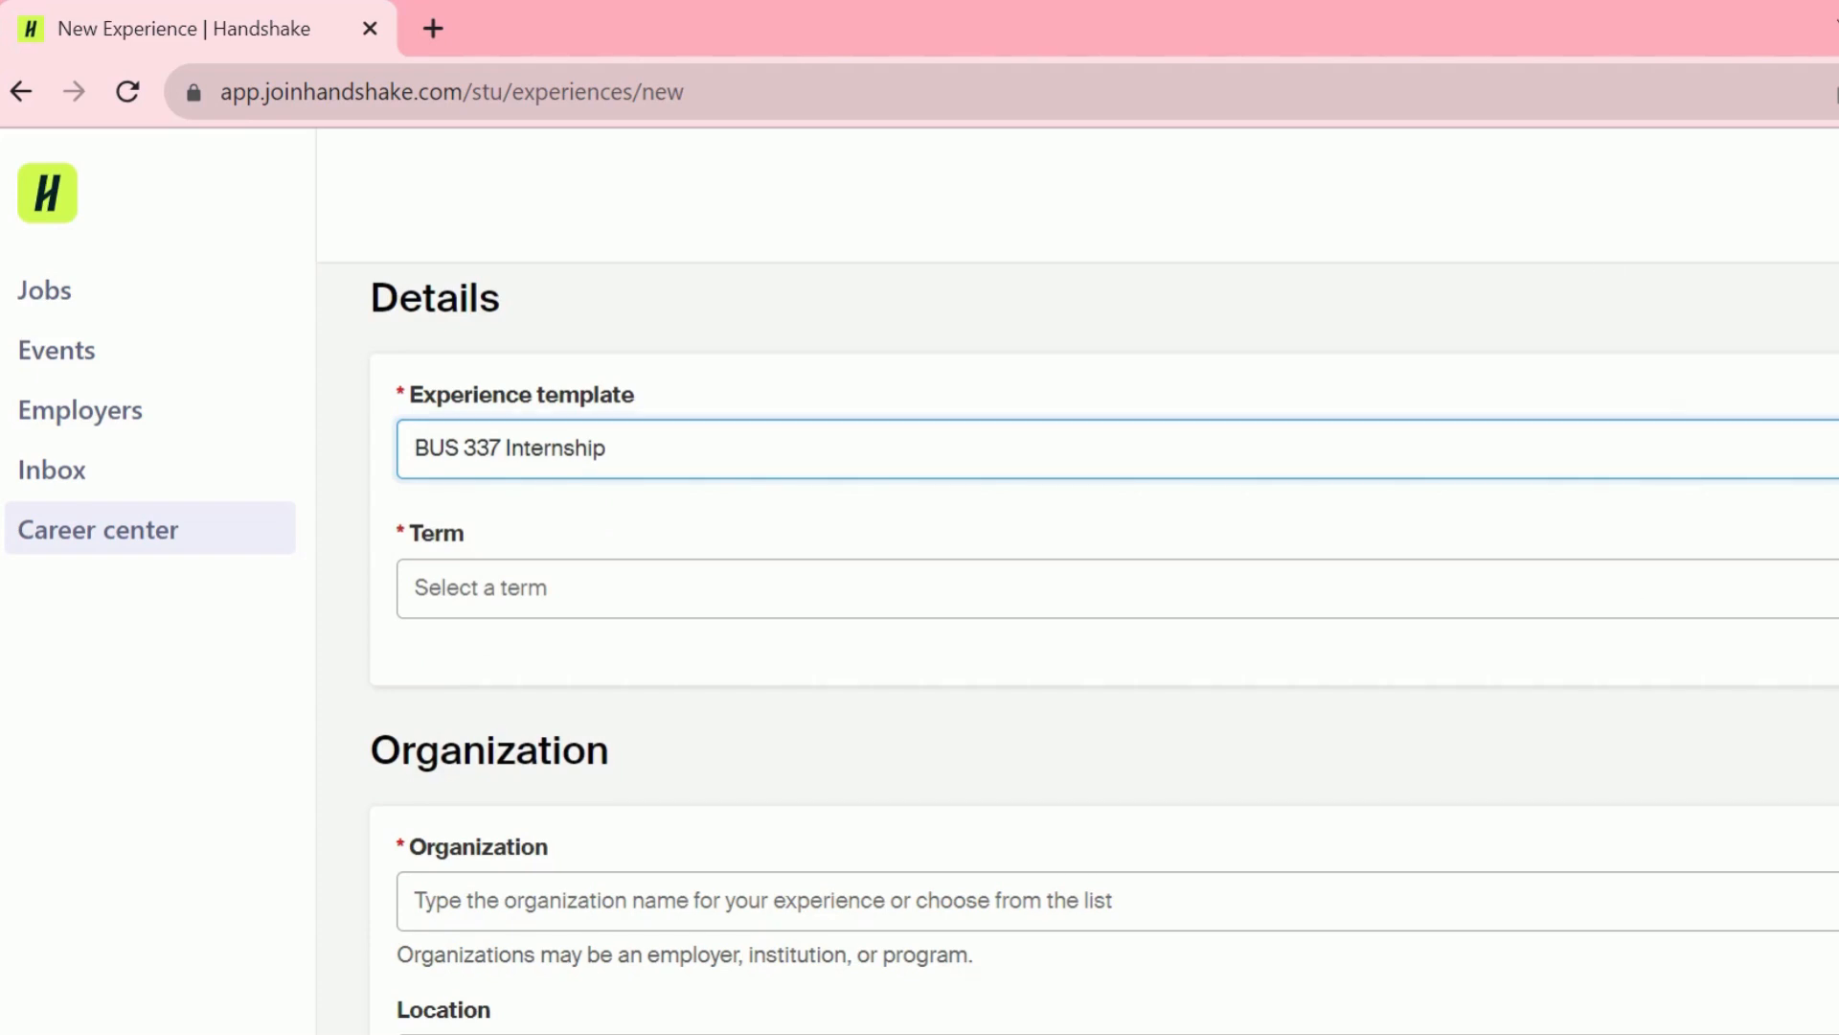
pyautogui.scroll(-3, 1101, 651)
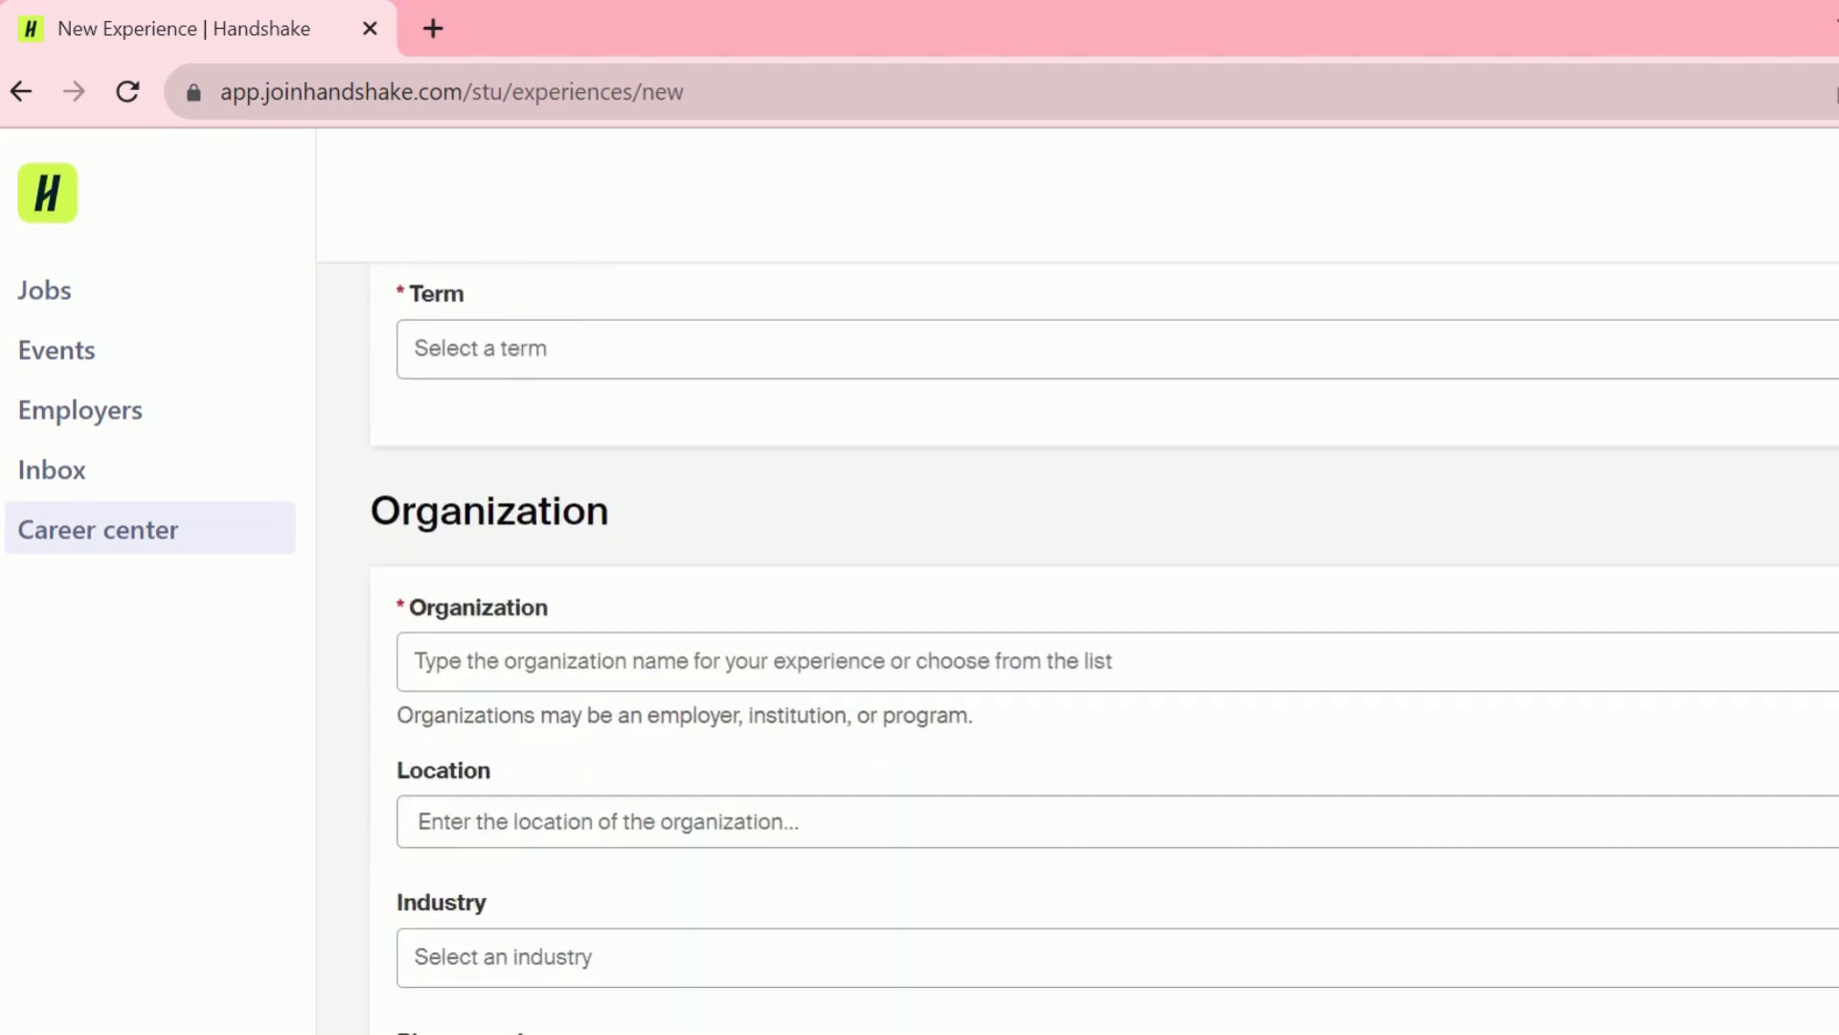
pyautogui.click(1117, 349)
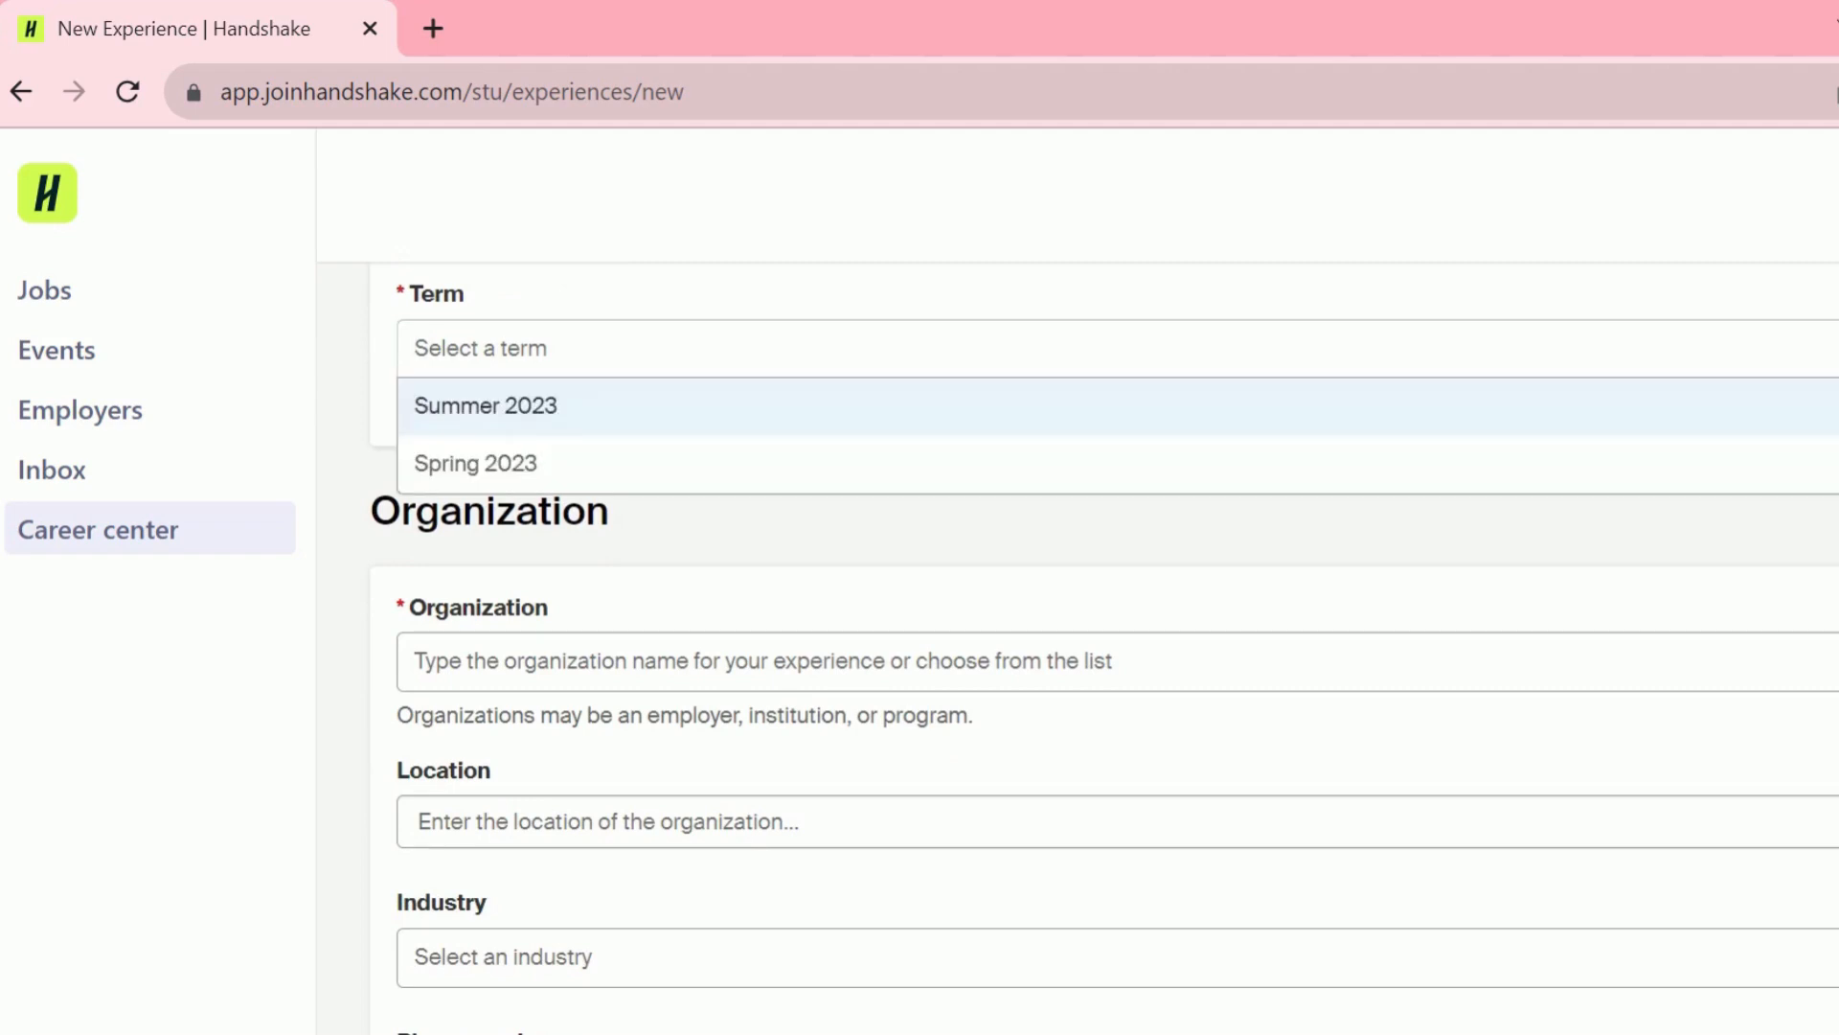
pyautogui.press('Return')
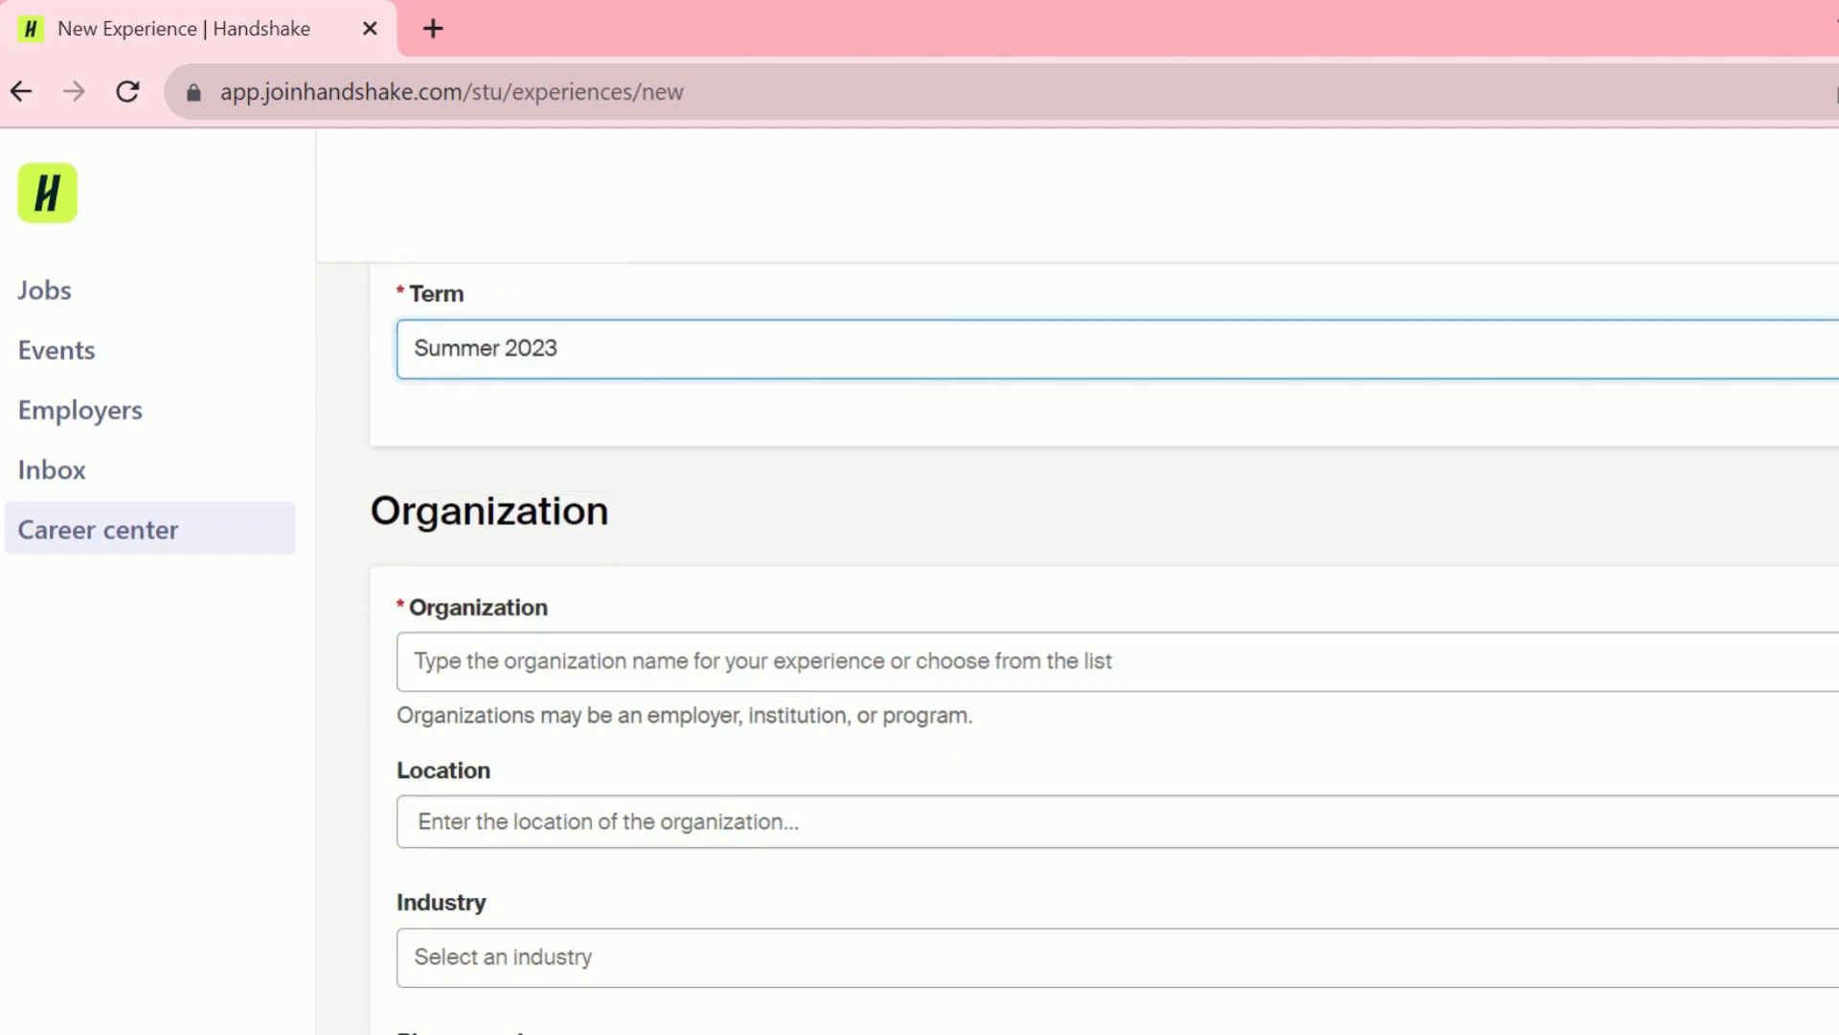
pyautogui.scroll(-2, 1102, 651)
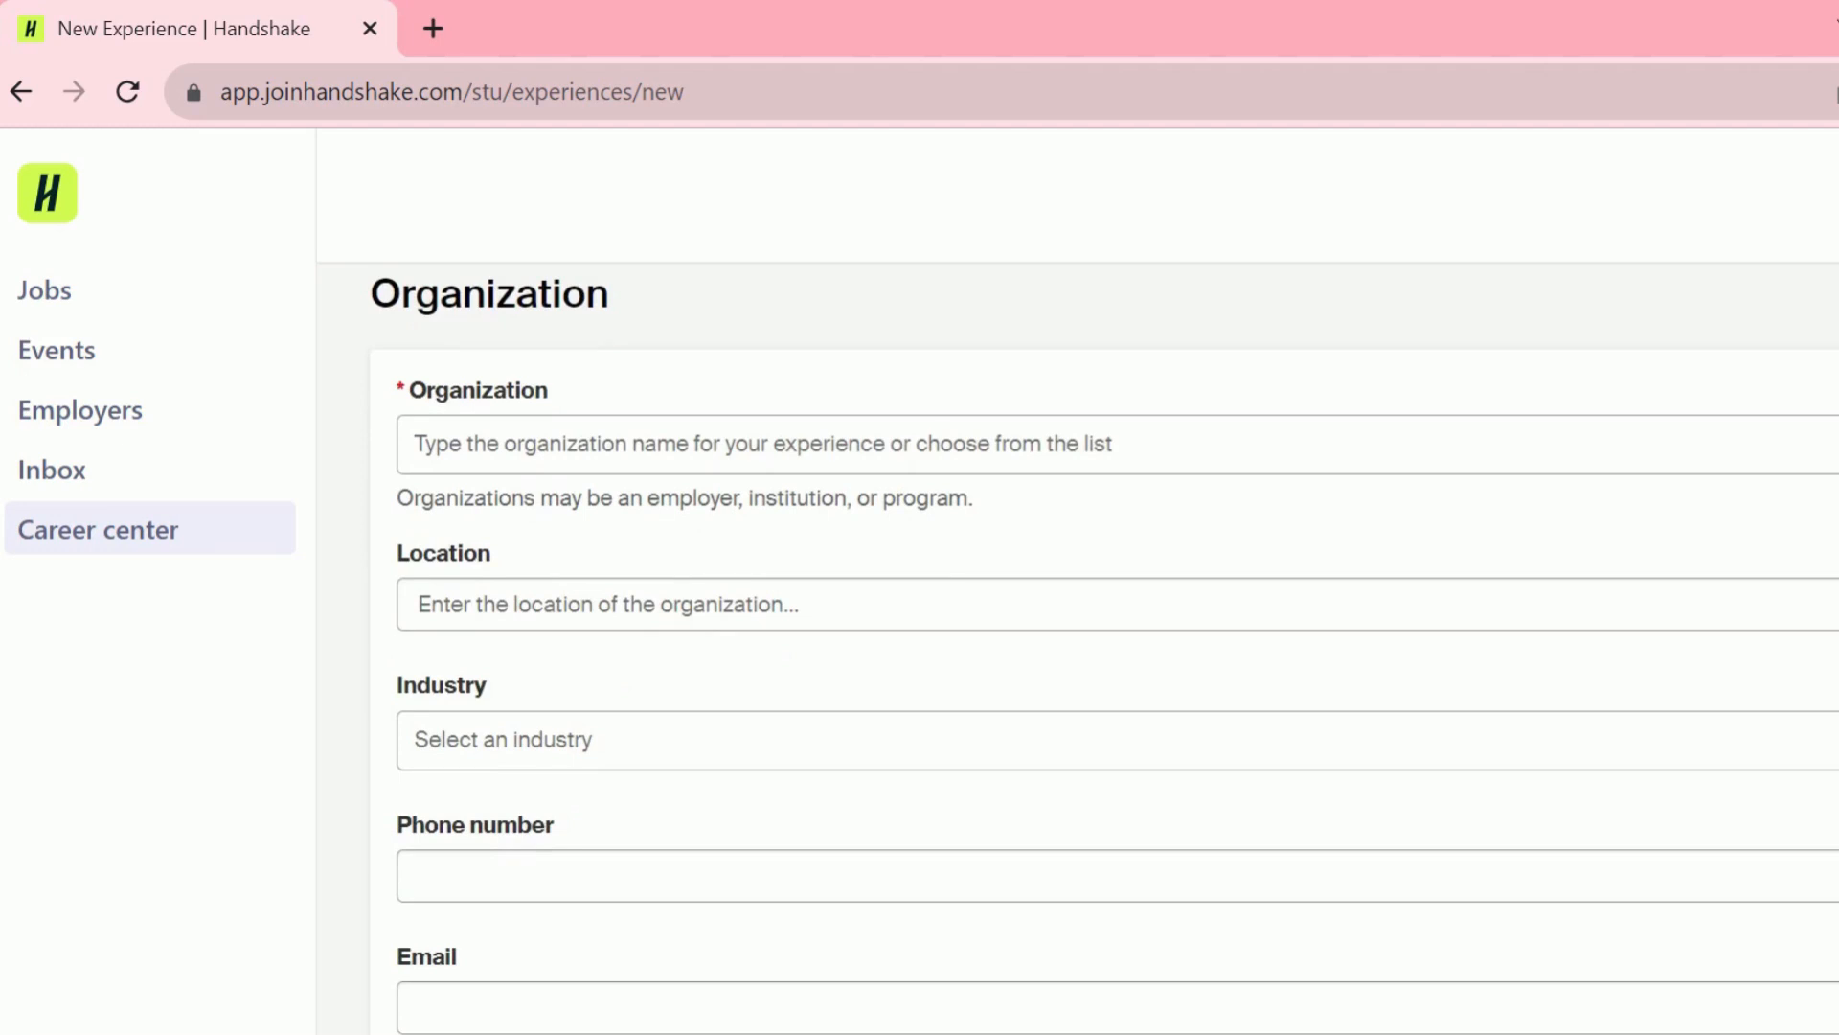
# - Set the organization to Clayton Homes, auto-filling Maryville, Tennessee and the Manufacturing industry
pyautogui.click(1434, 449)
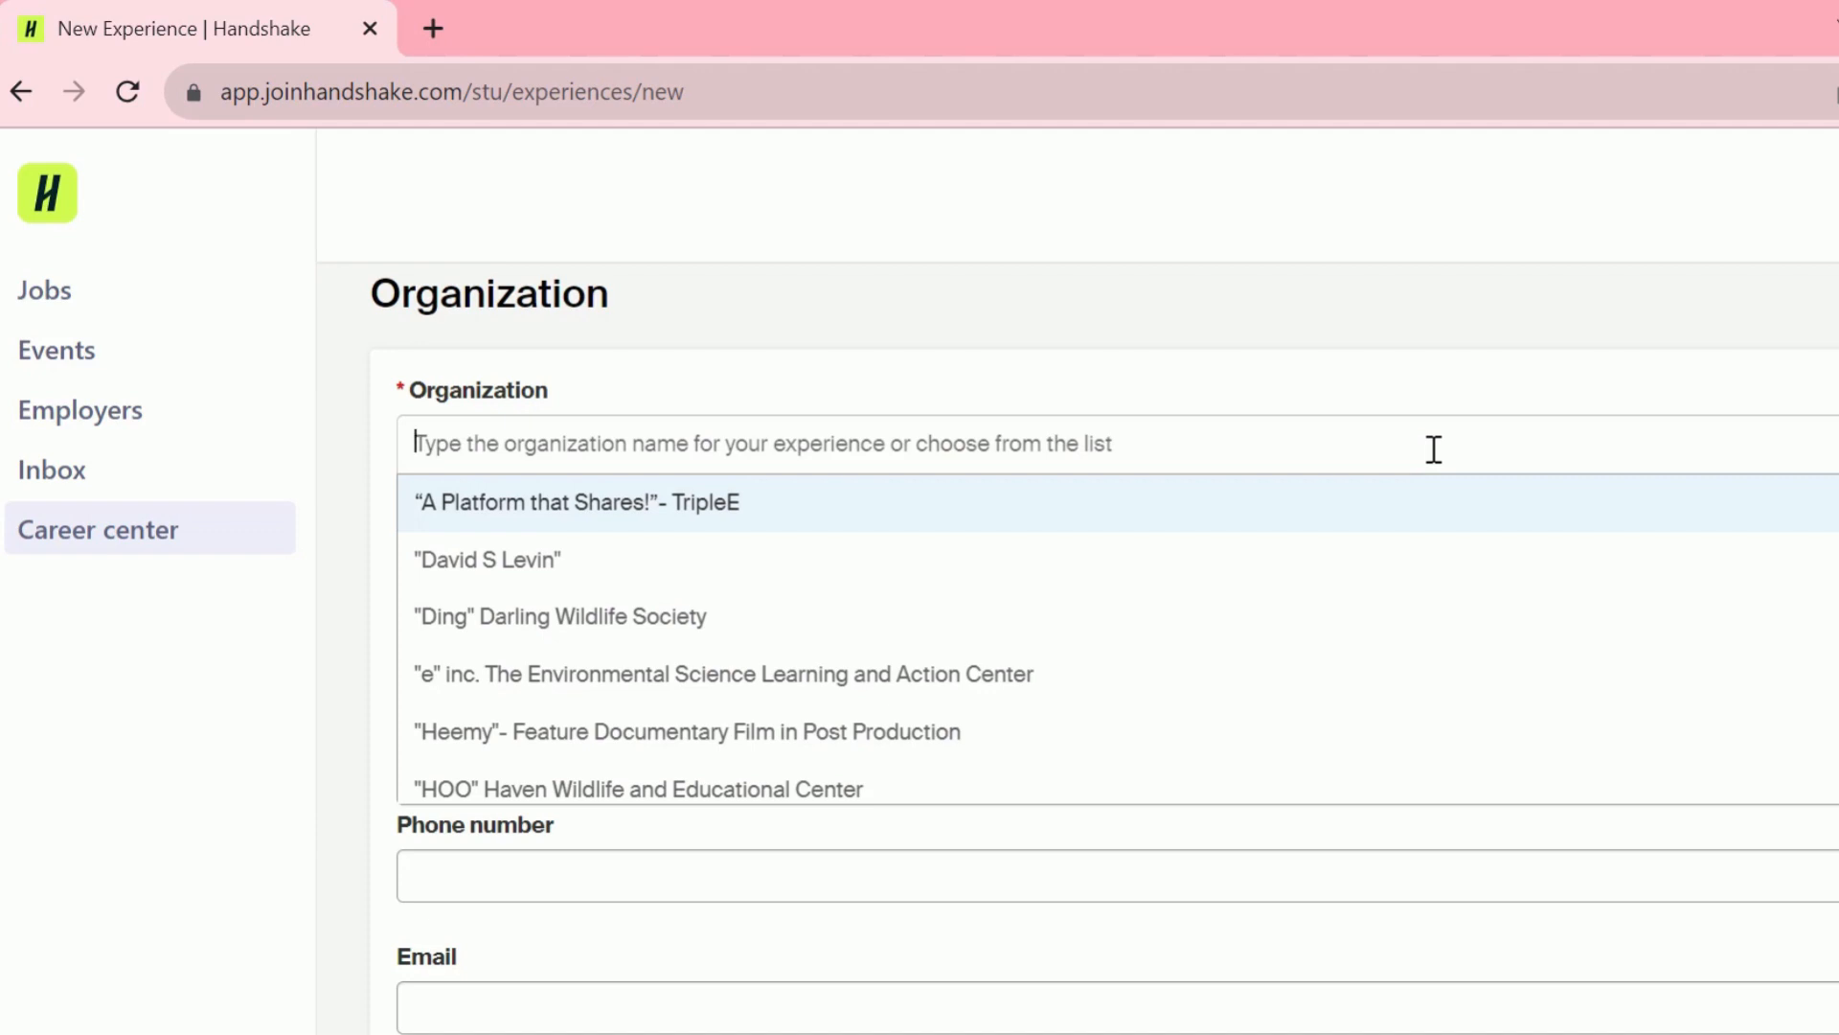
pyautogui.write('Clayton Homes')
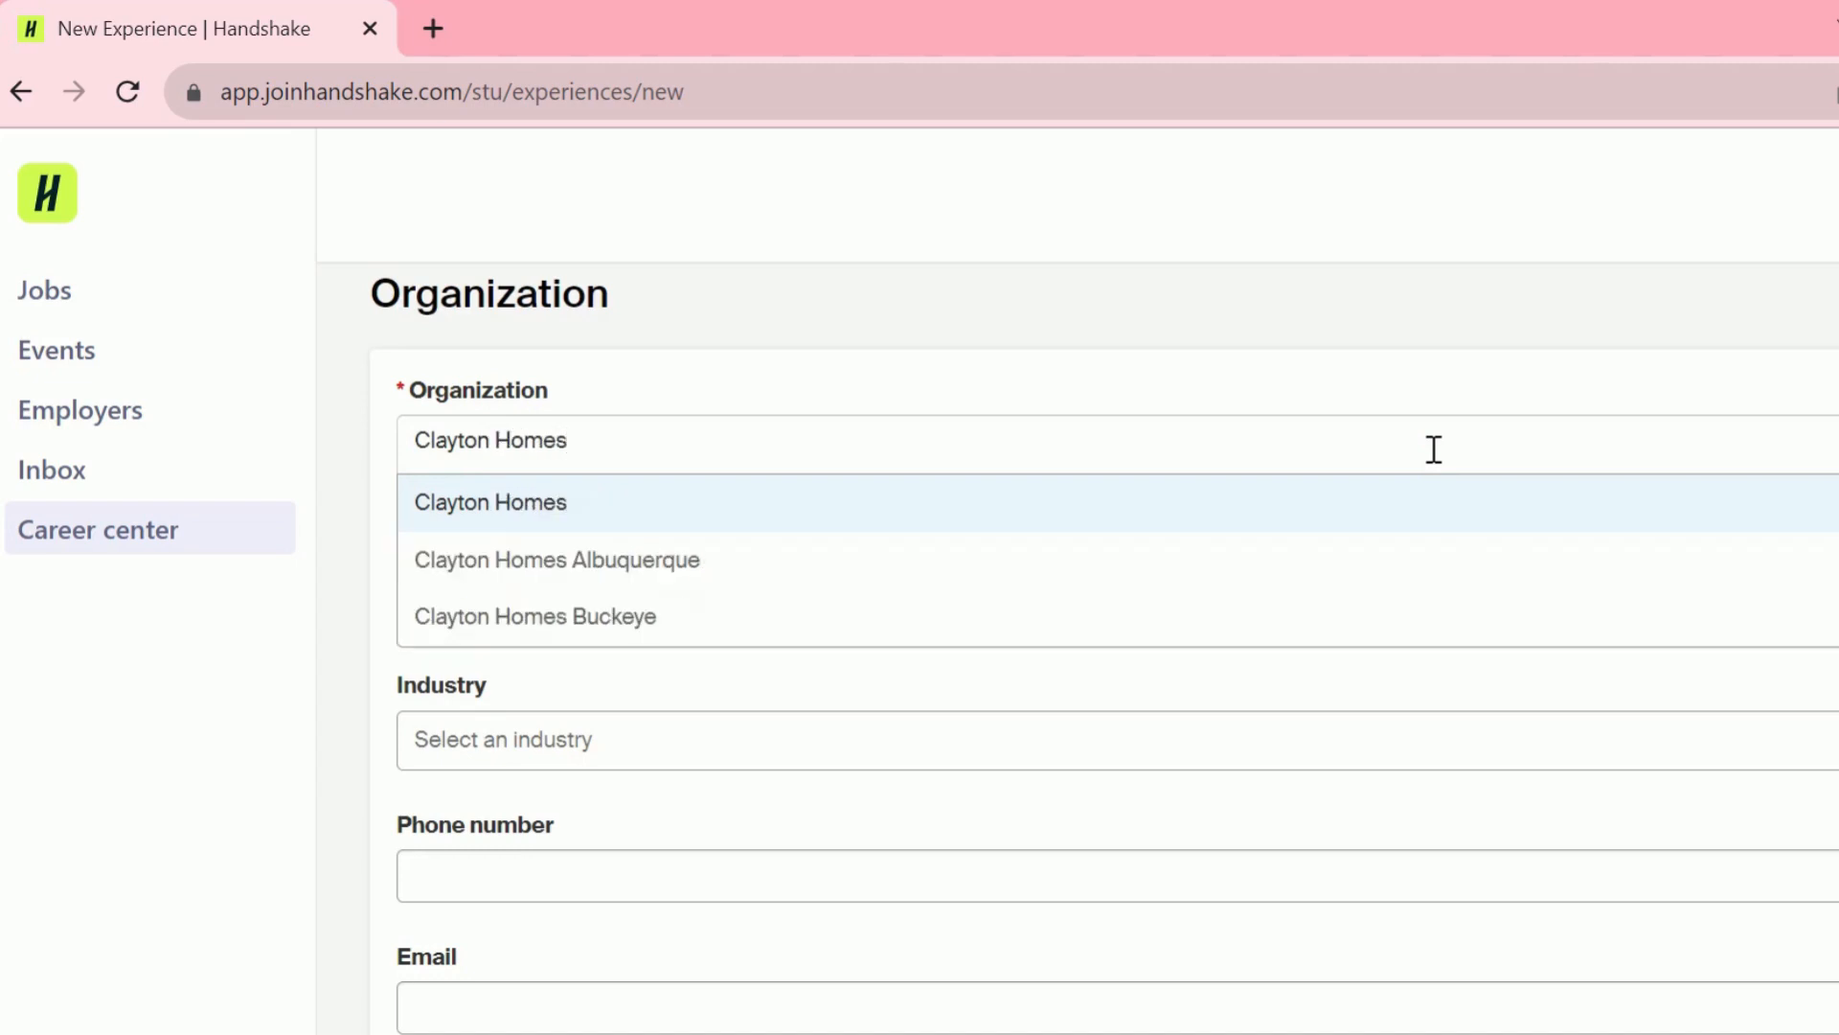
pyautogui.click(1417, 522)
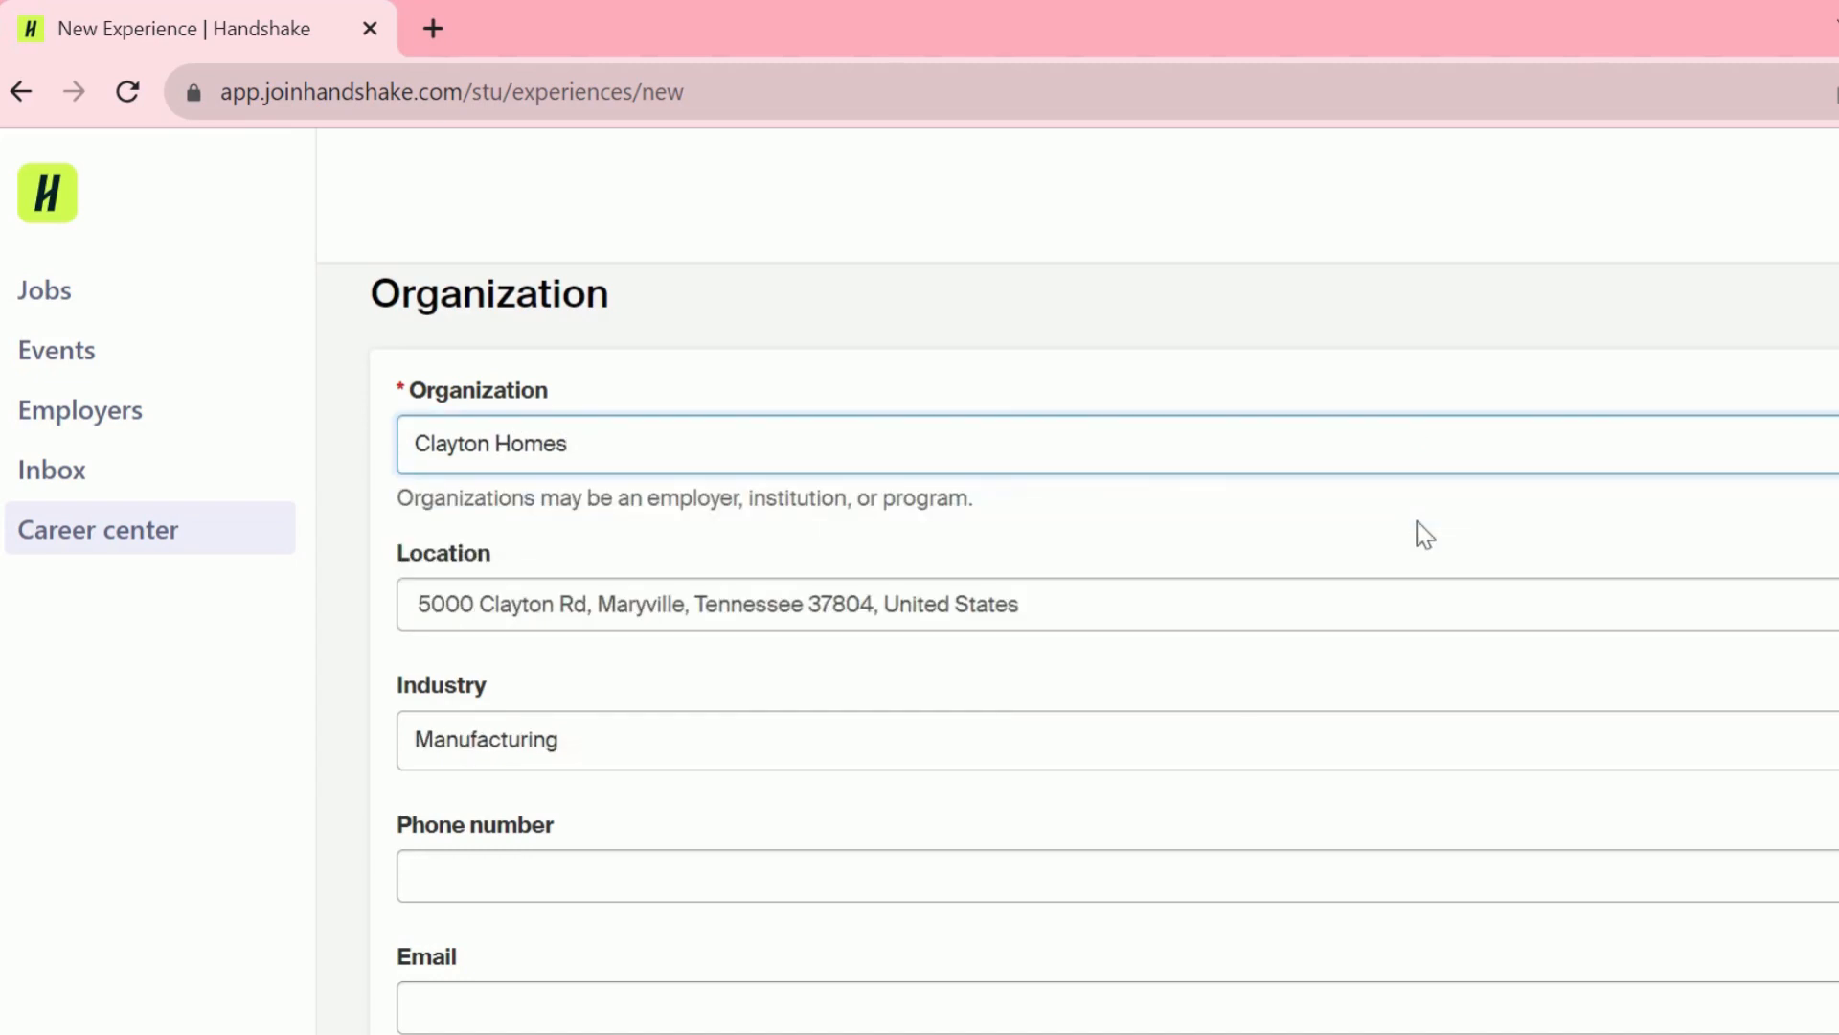
pyautogui.scroll(-3, 1102, 652)
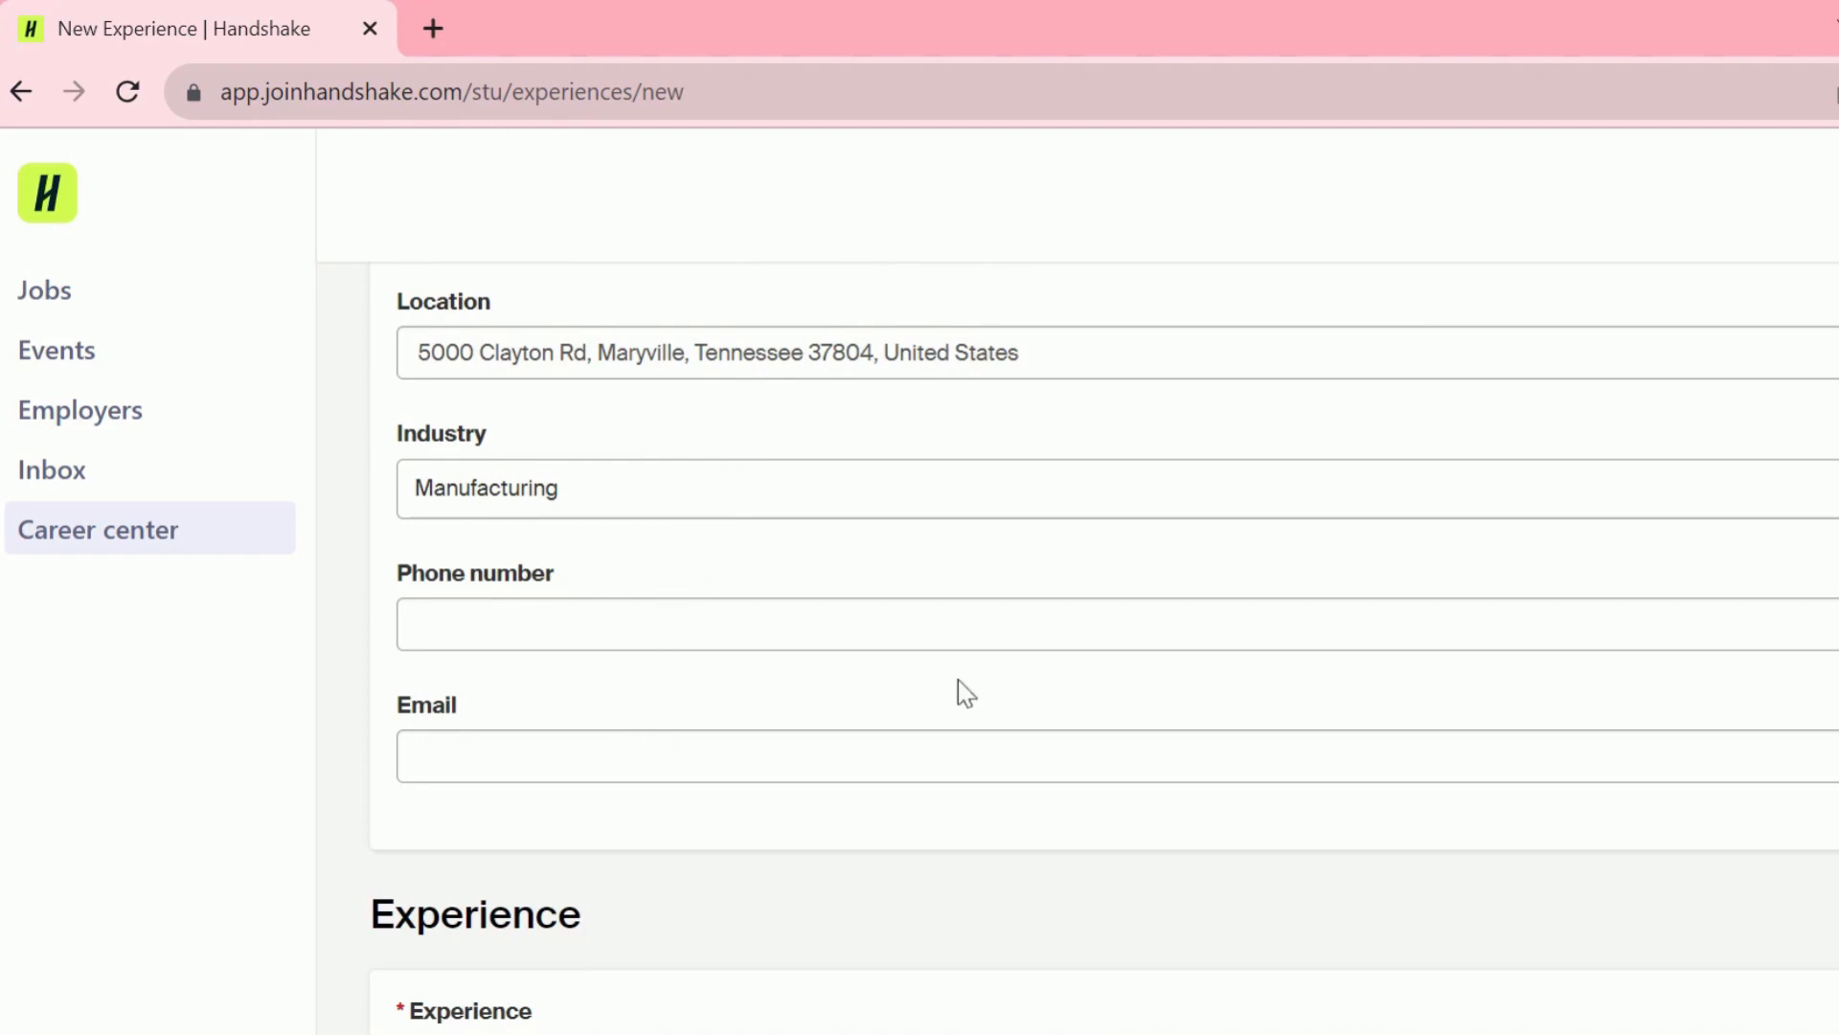
pyautogui.scroll(2, 1288, 434)
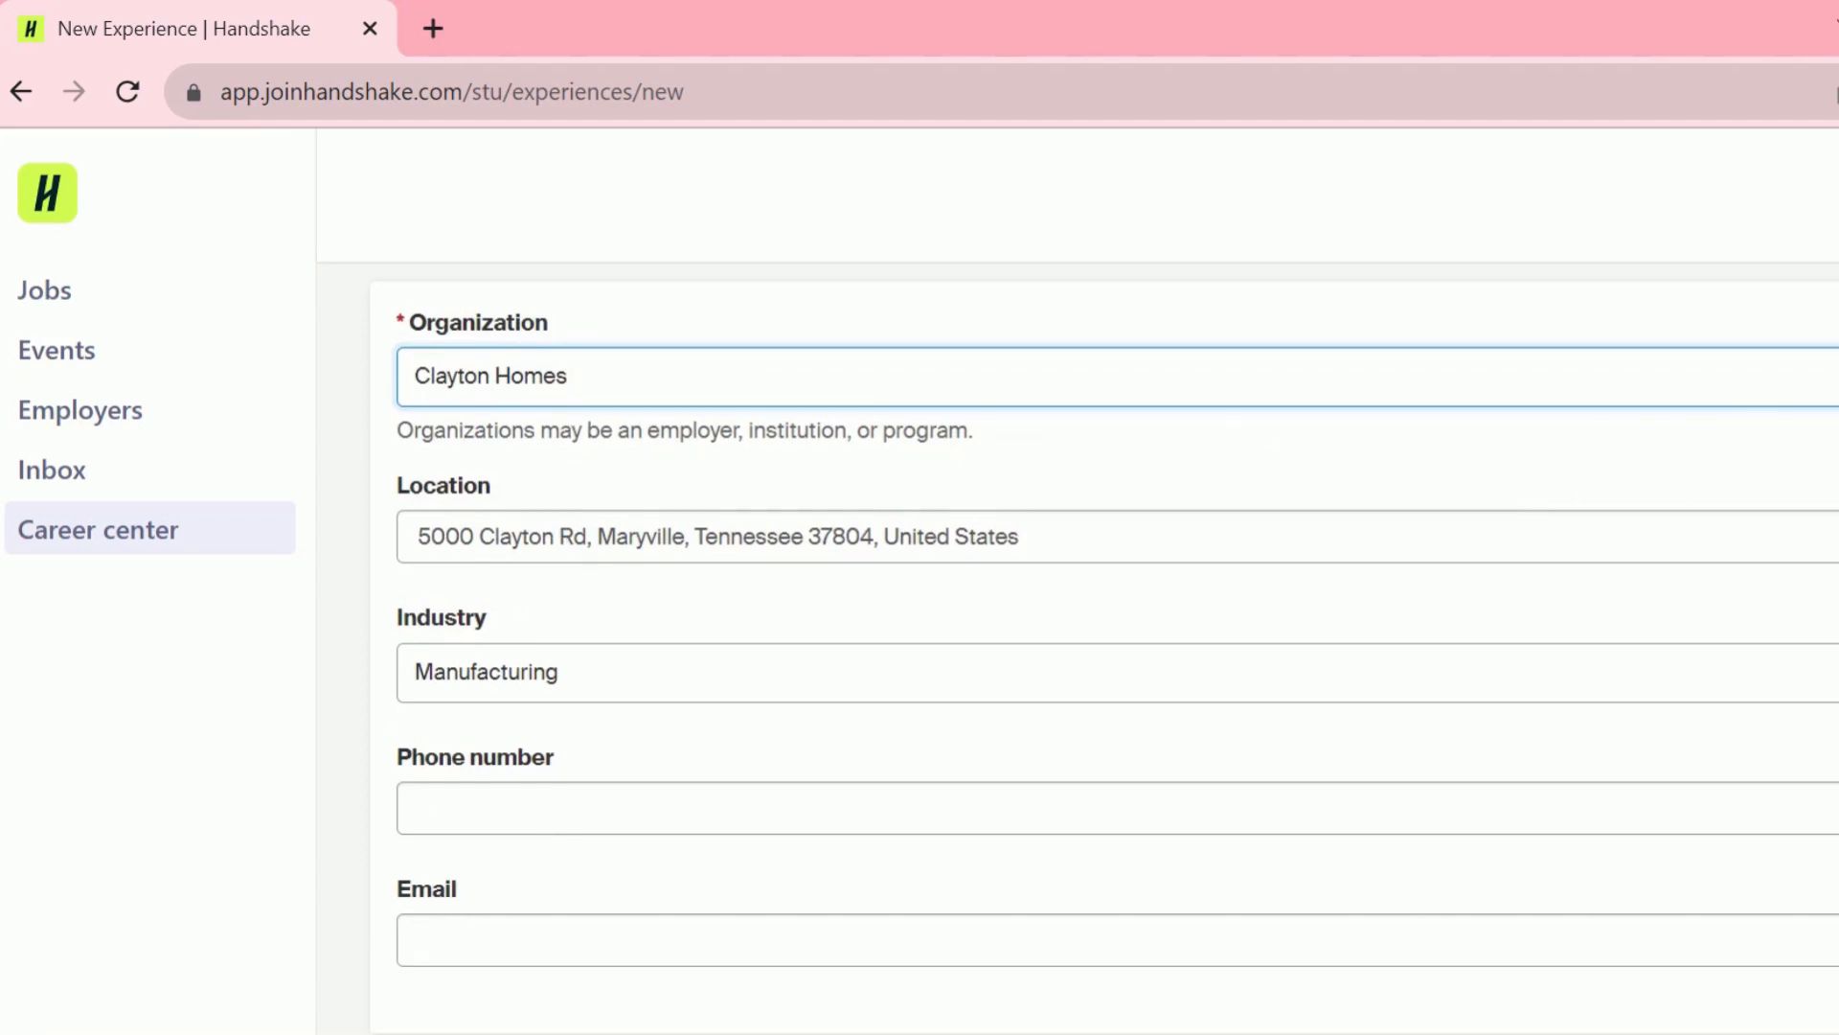
# - Set the position title to Marketing Intern
pyautogui.scroll(-3, 1105, 646)
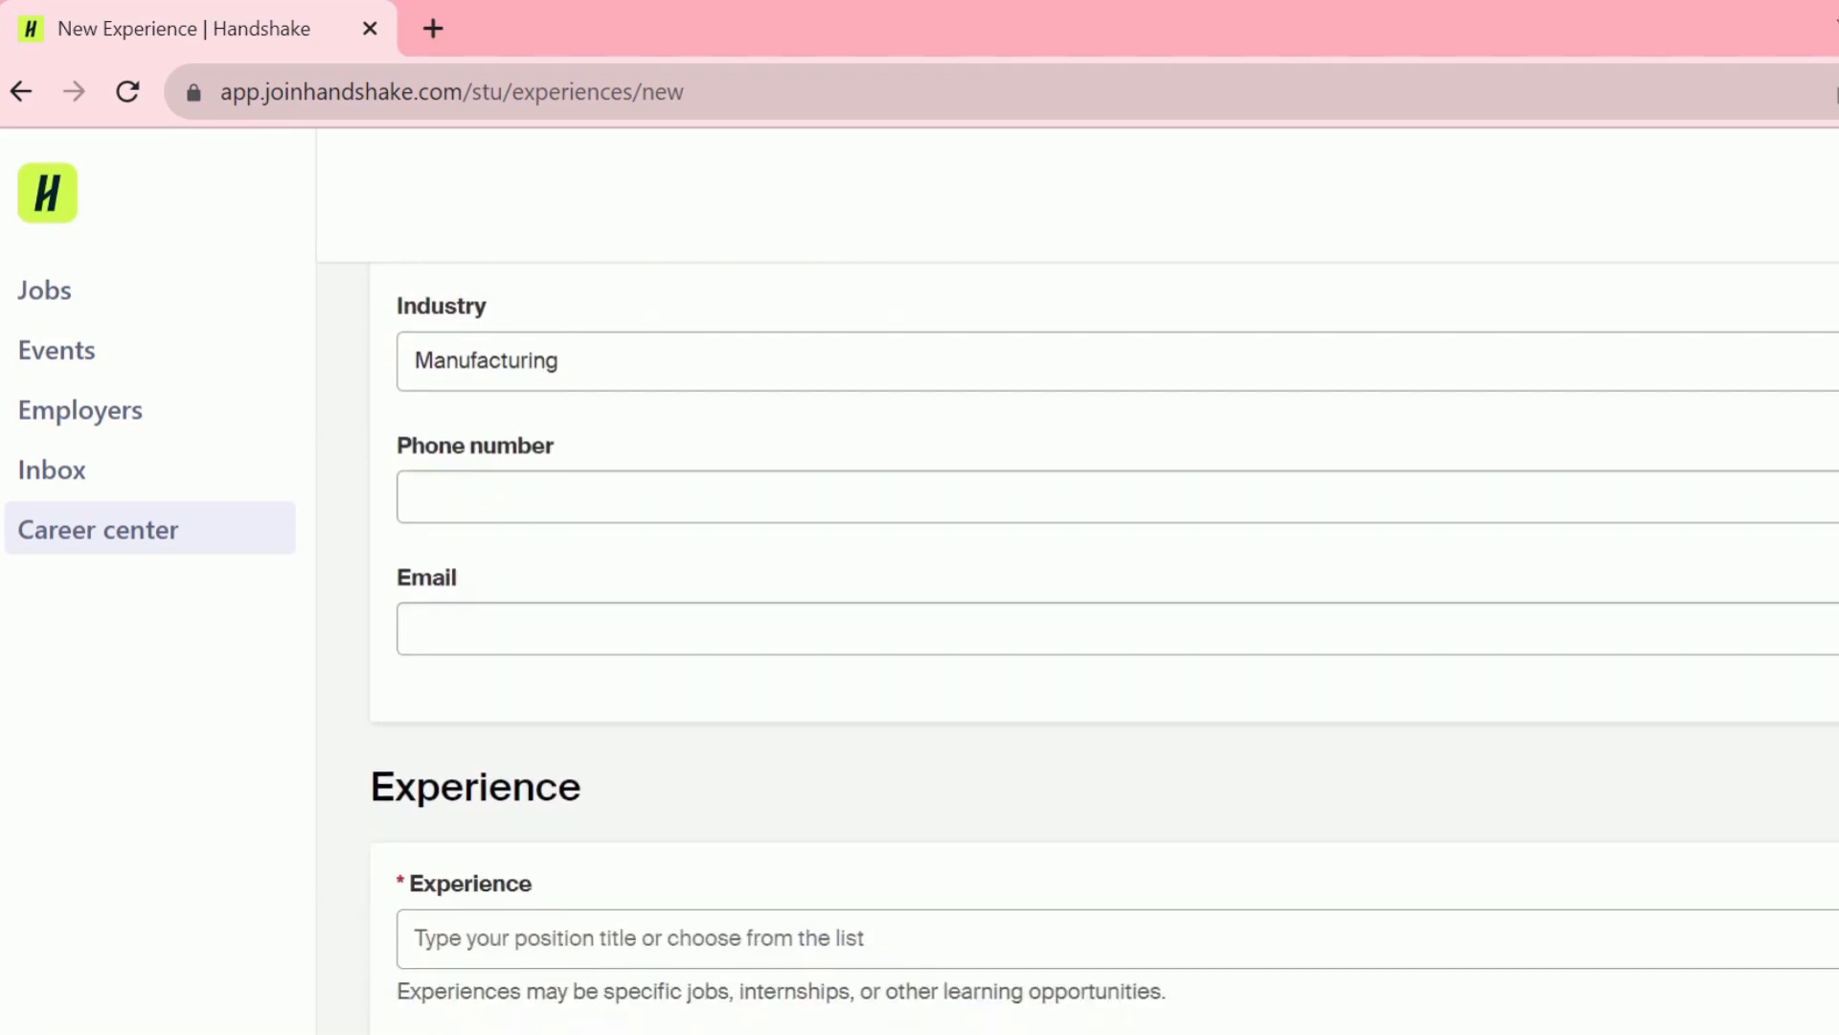
pyautogui.scroll(-3, 1105, 647)
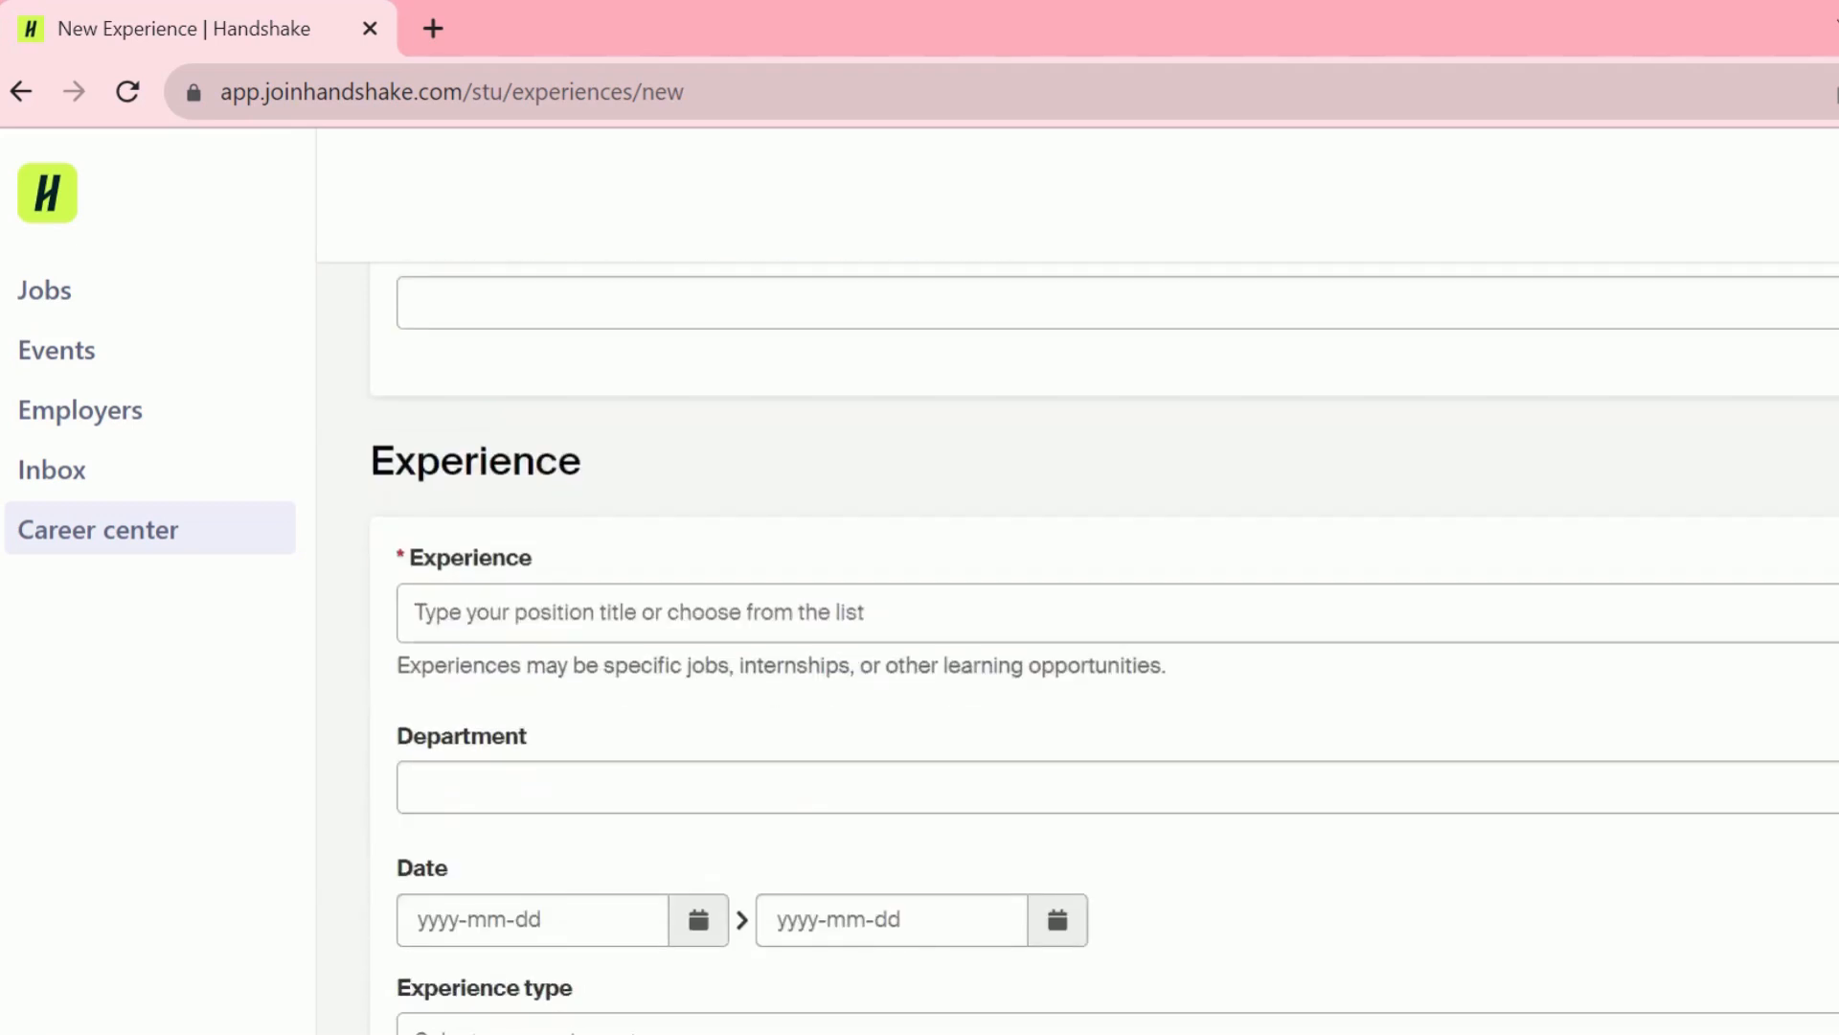
pyautogui.scroll(-2, 1105, 647)
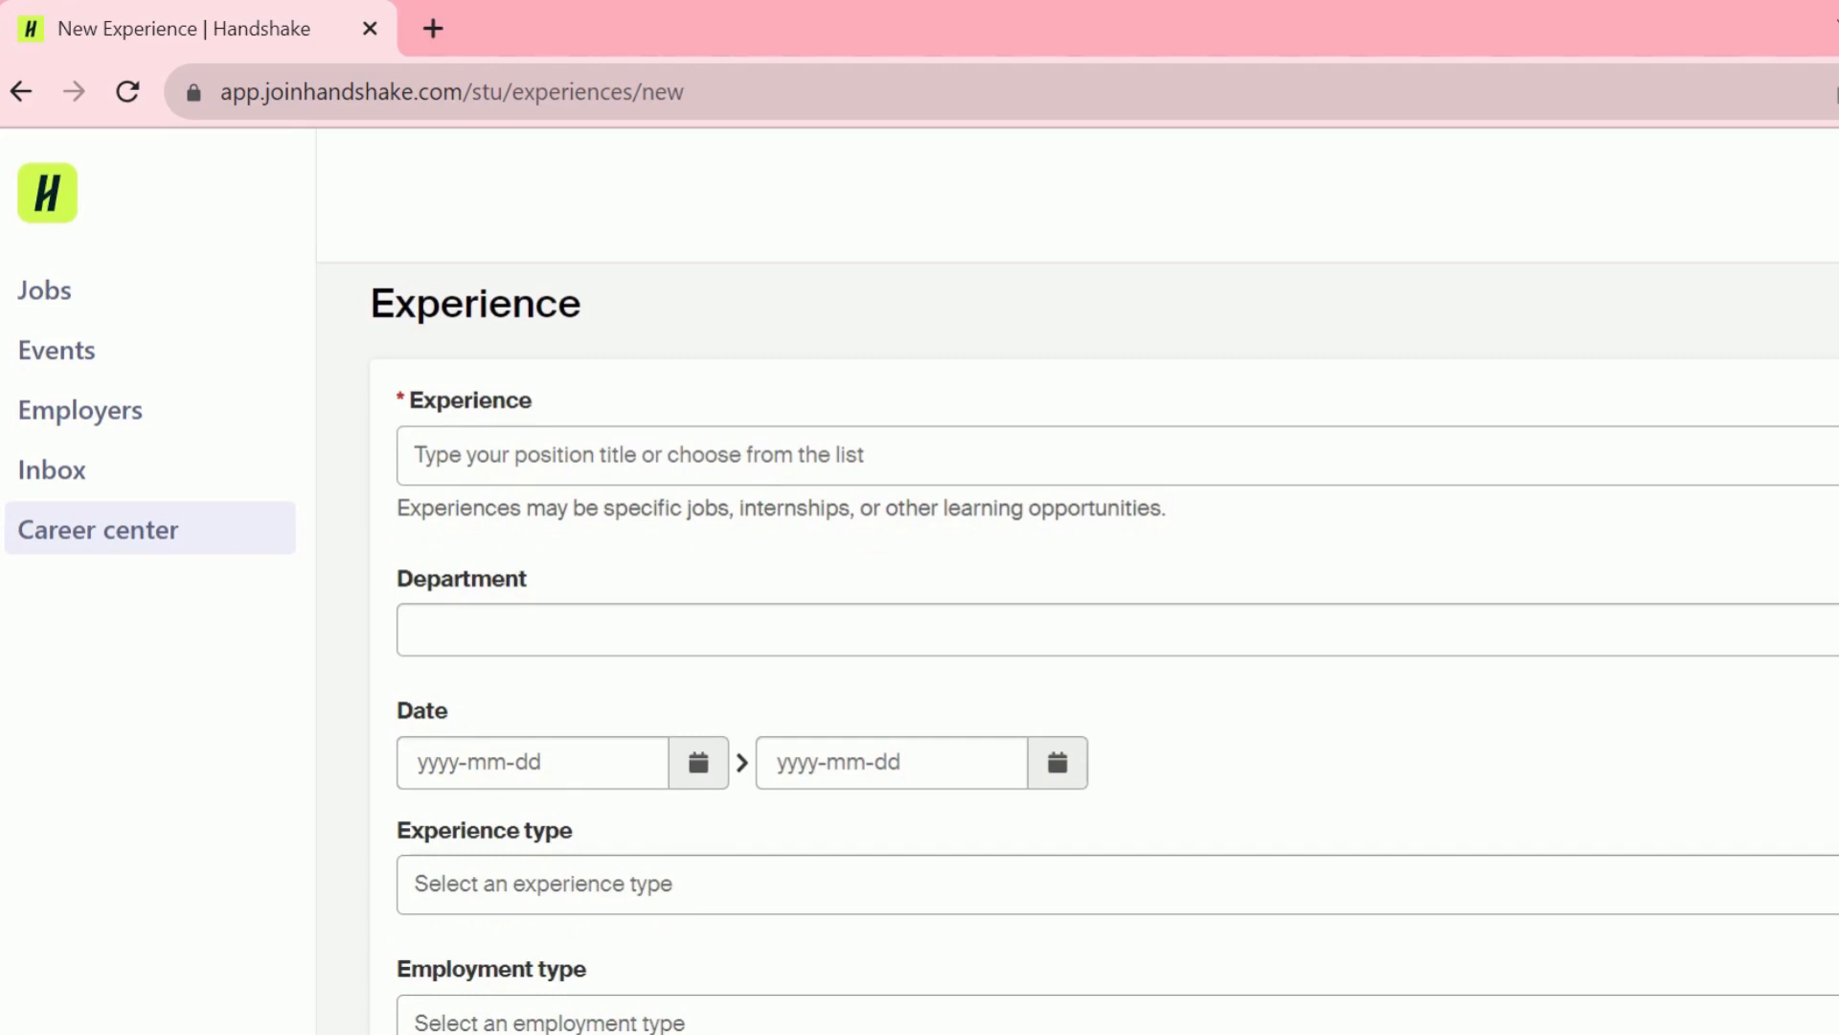
pyautogui.click(1471, 457)
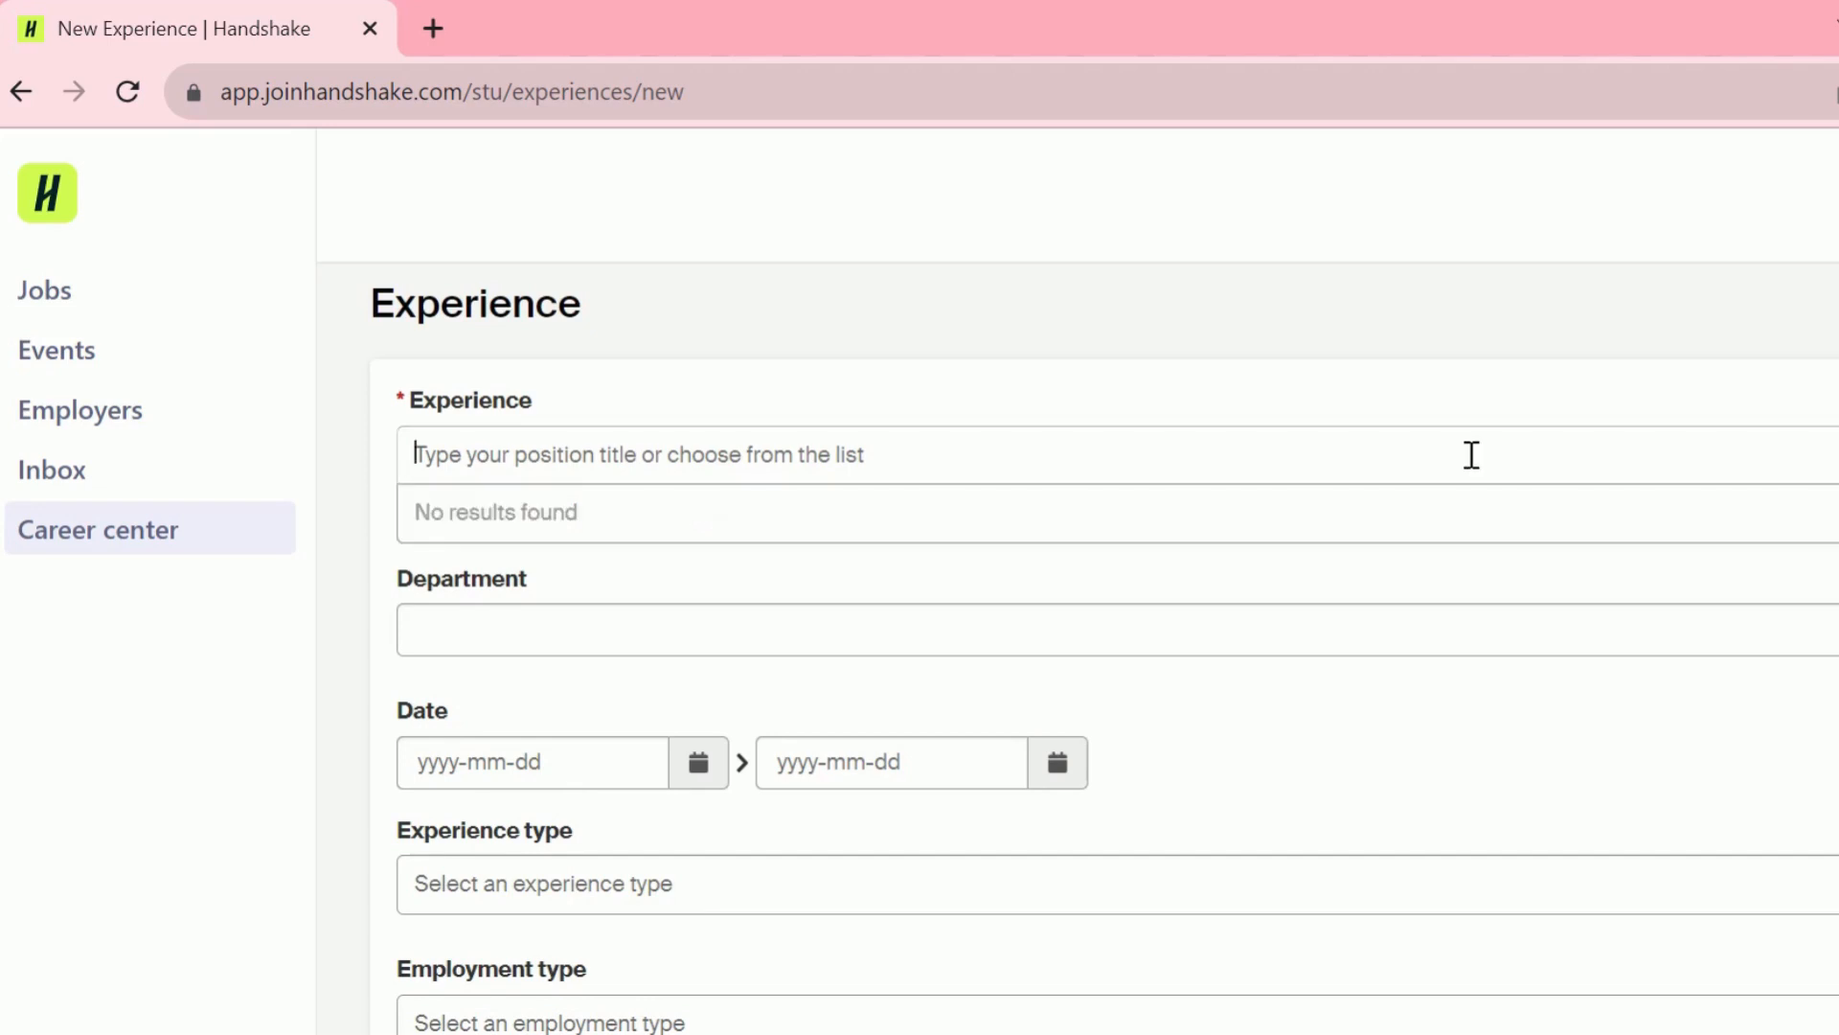
pyautogui.write('Marketing Intern')
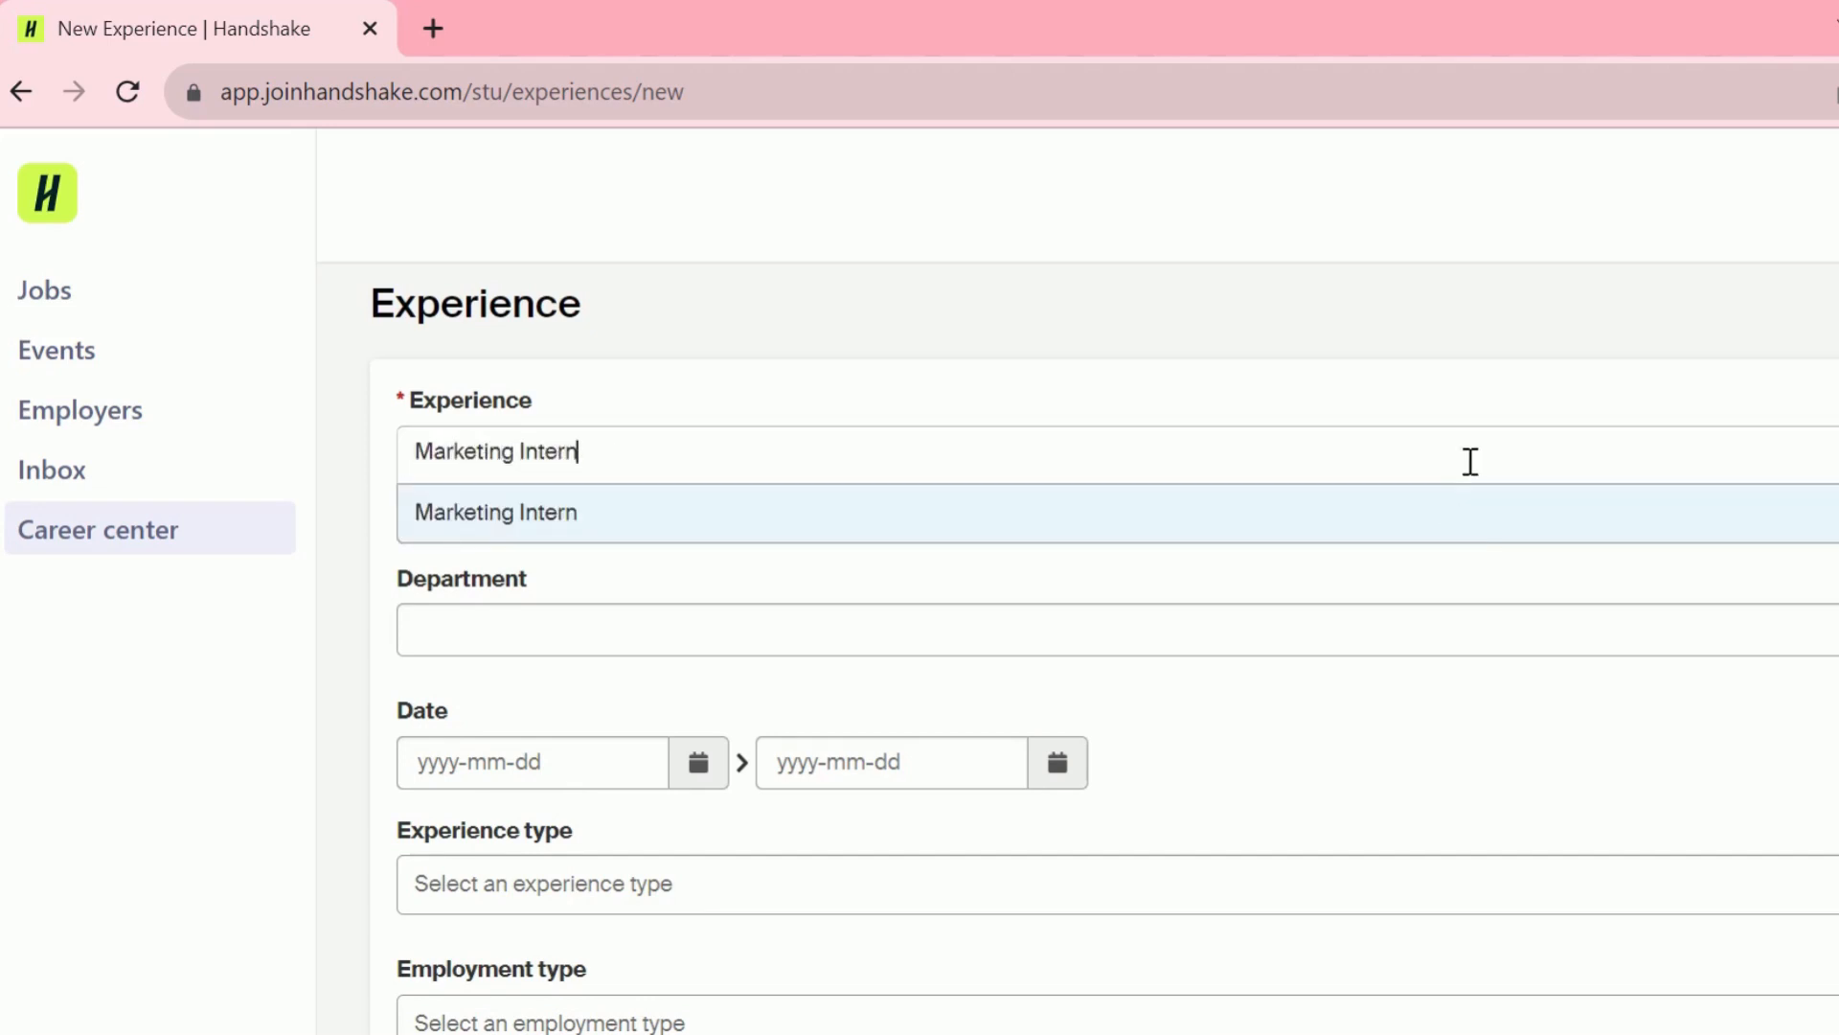
pyautogui.click(1457, 517)
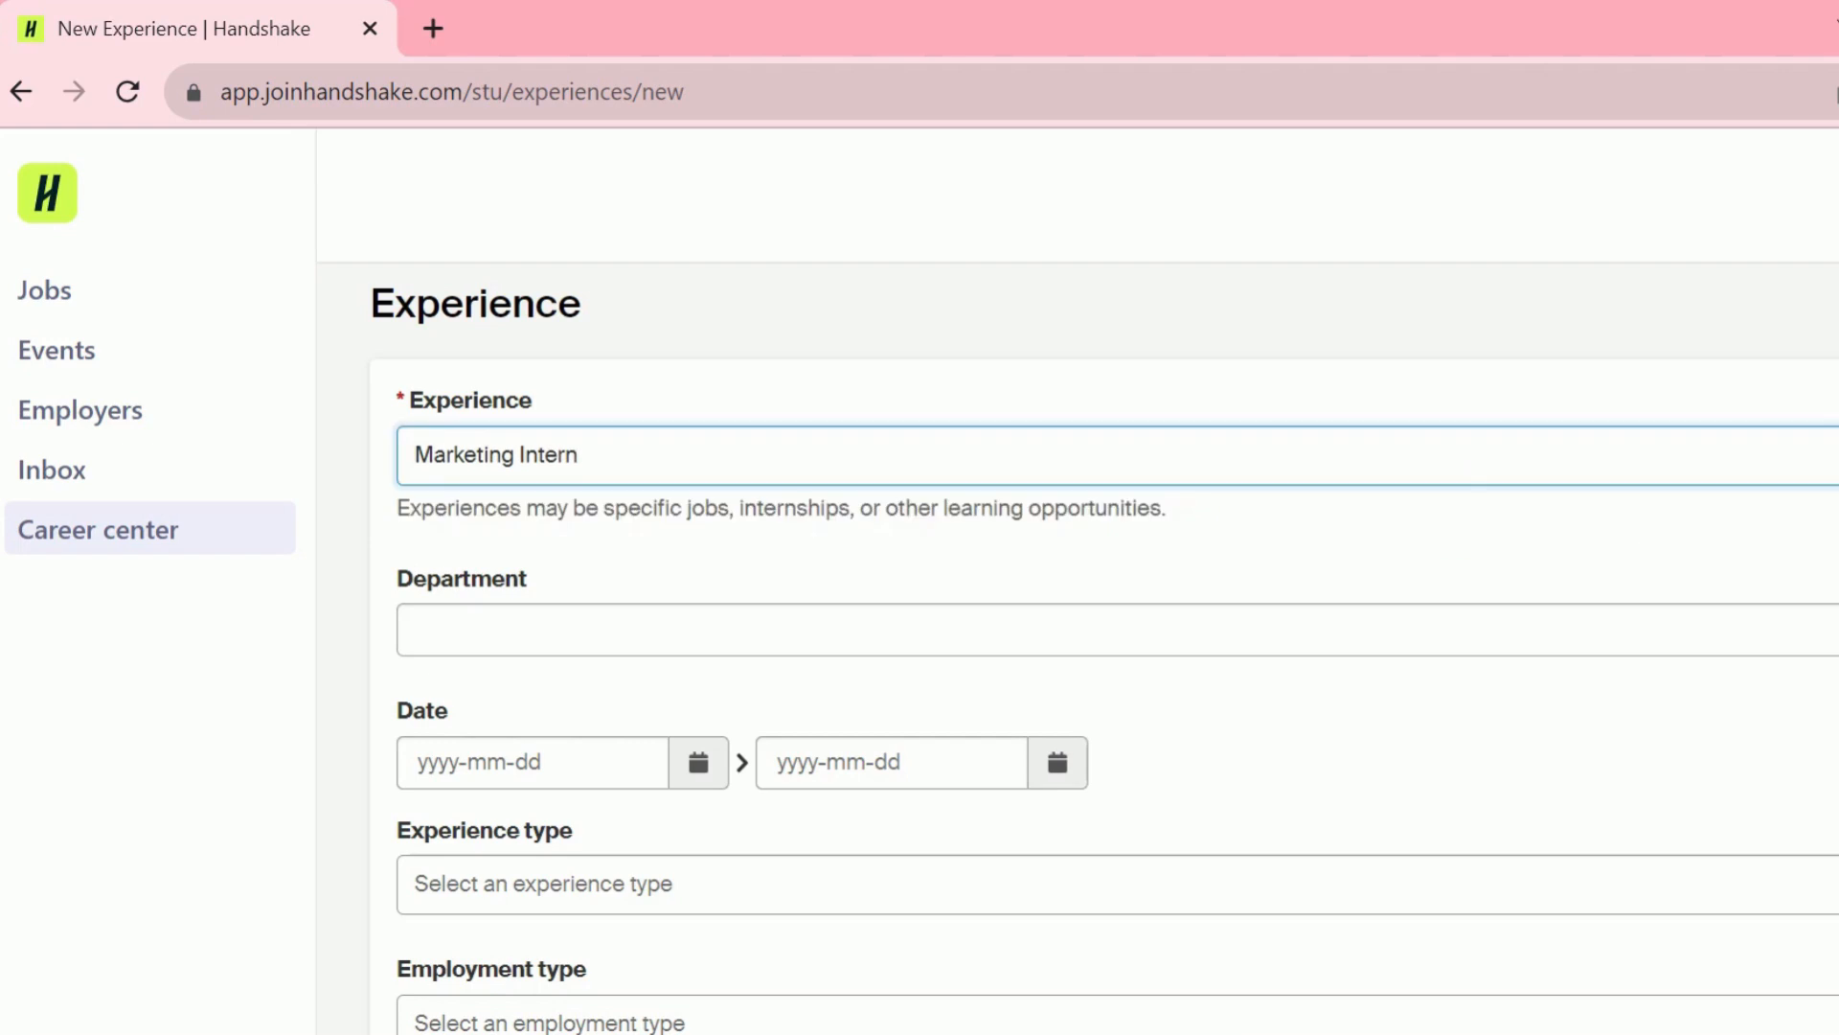
# - Move down to reviewer contact information and focus the MC Faculty Supervisor Email Address field
pyautogui.scroll(-3, 1101, 651)
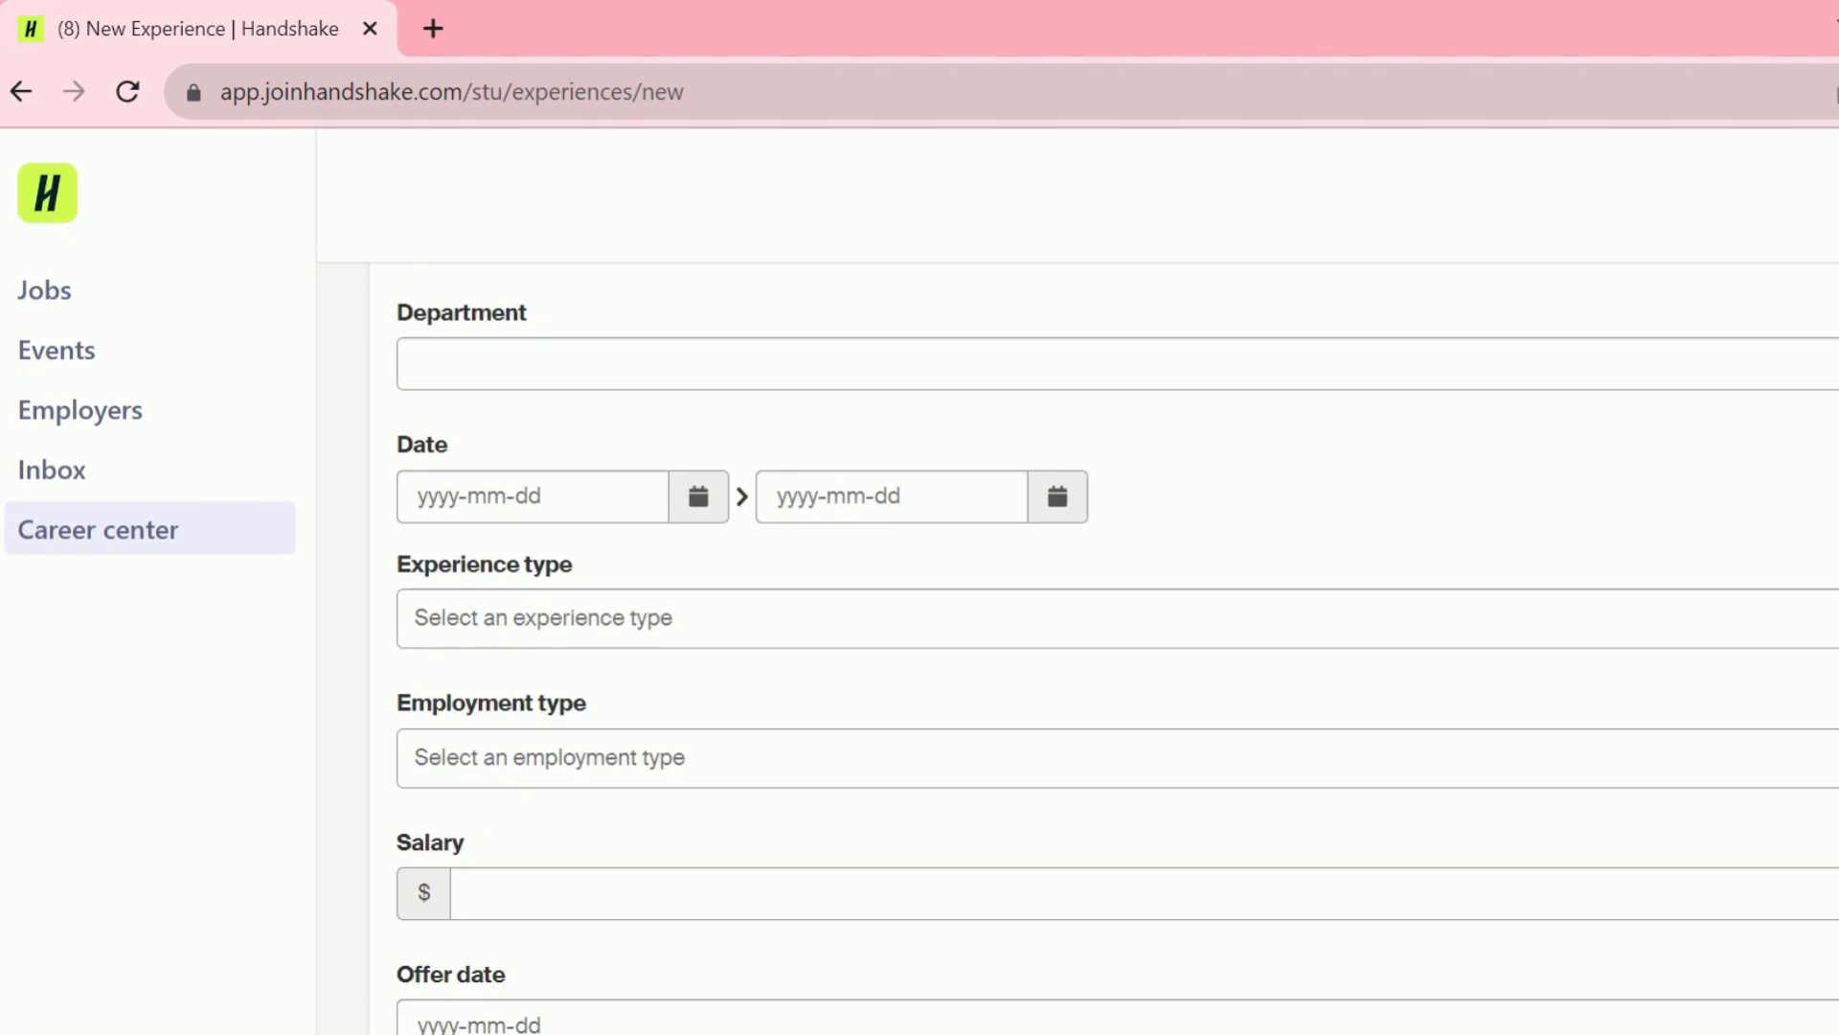
pyautogui.scroll(-3, 1118, 635)
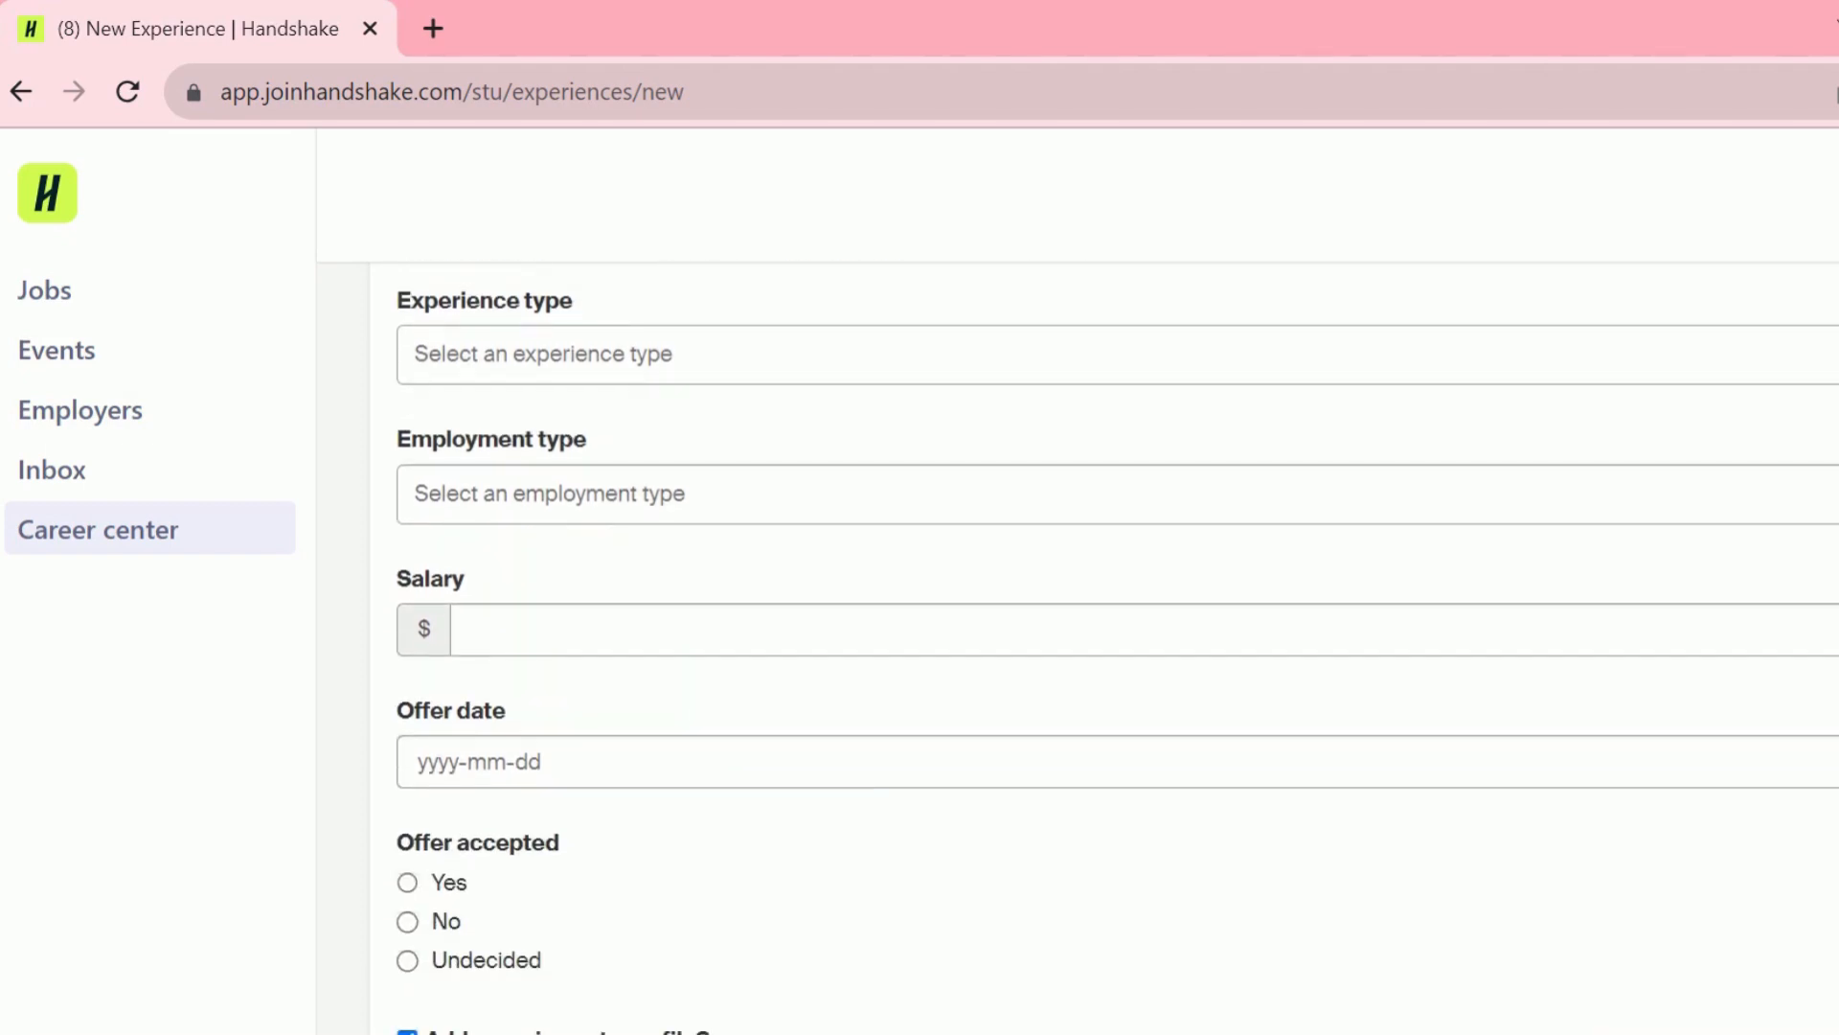
pyautogui.scroll(2, 1118, 648)
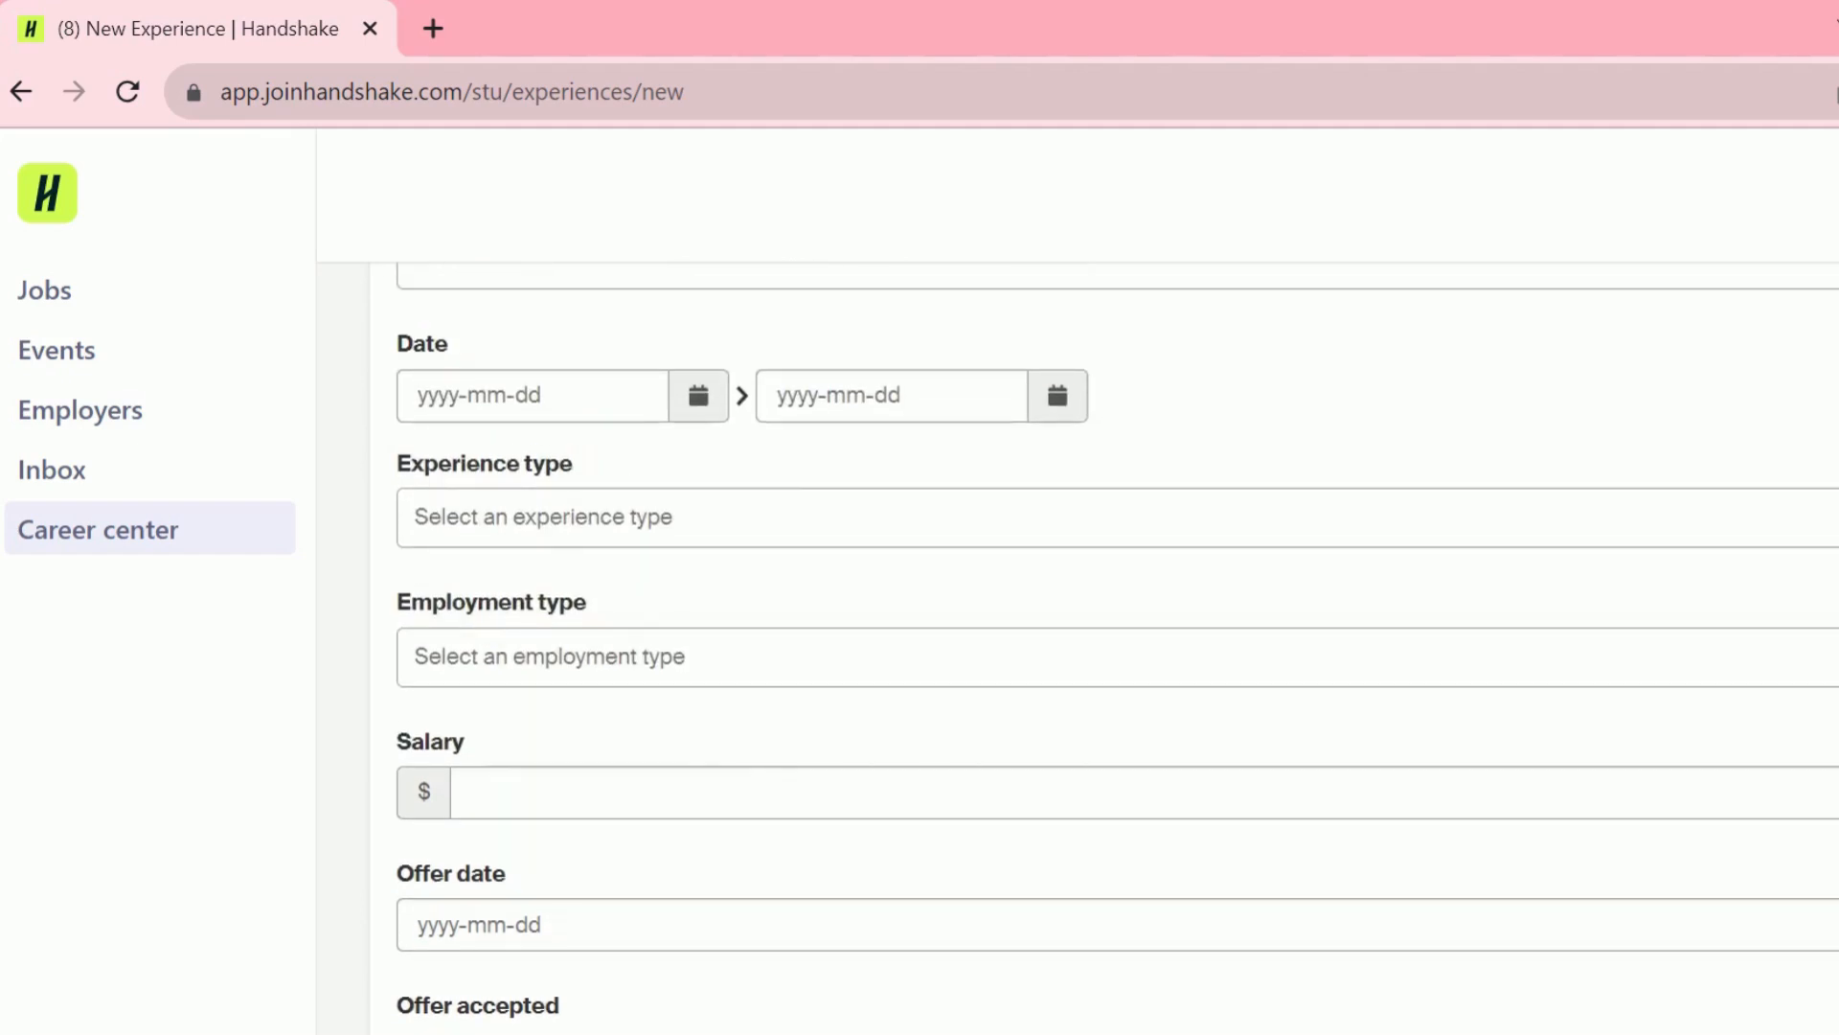
pyautogui.scroll(-3, 1118, 646)
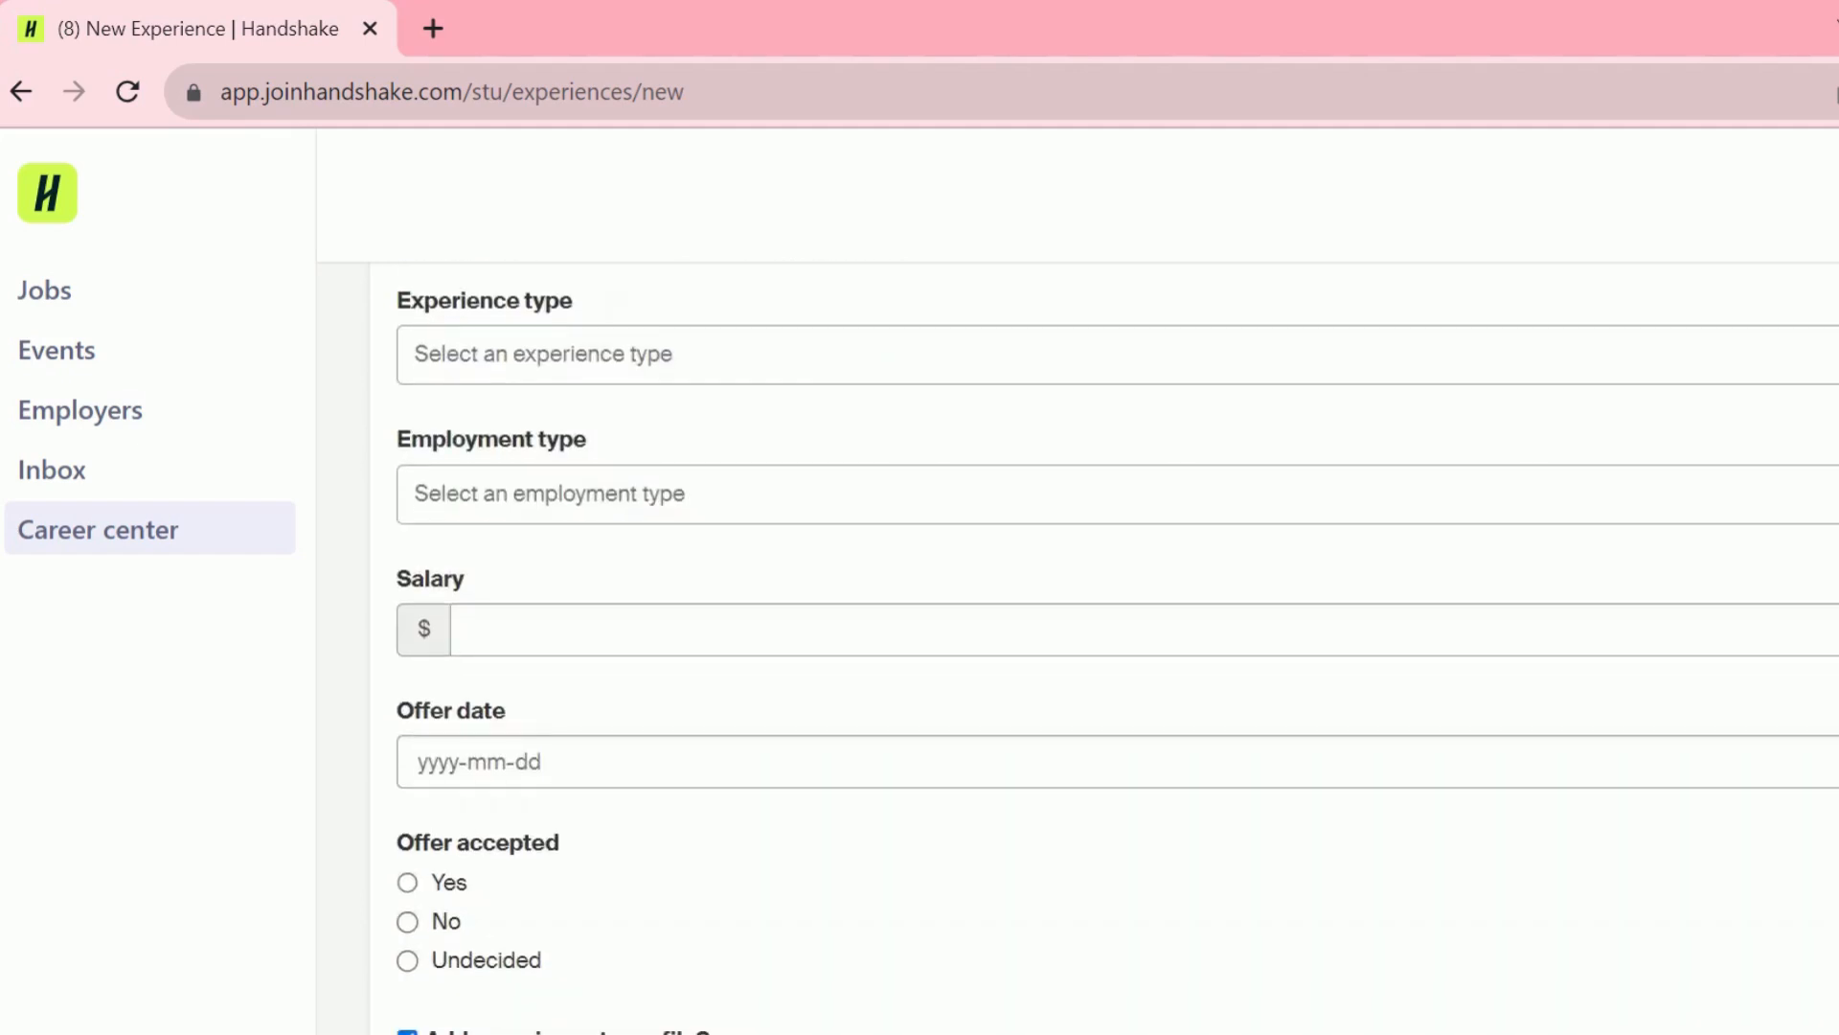
pyautogui.scroll(-2, 1118, 647)
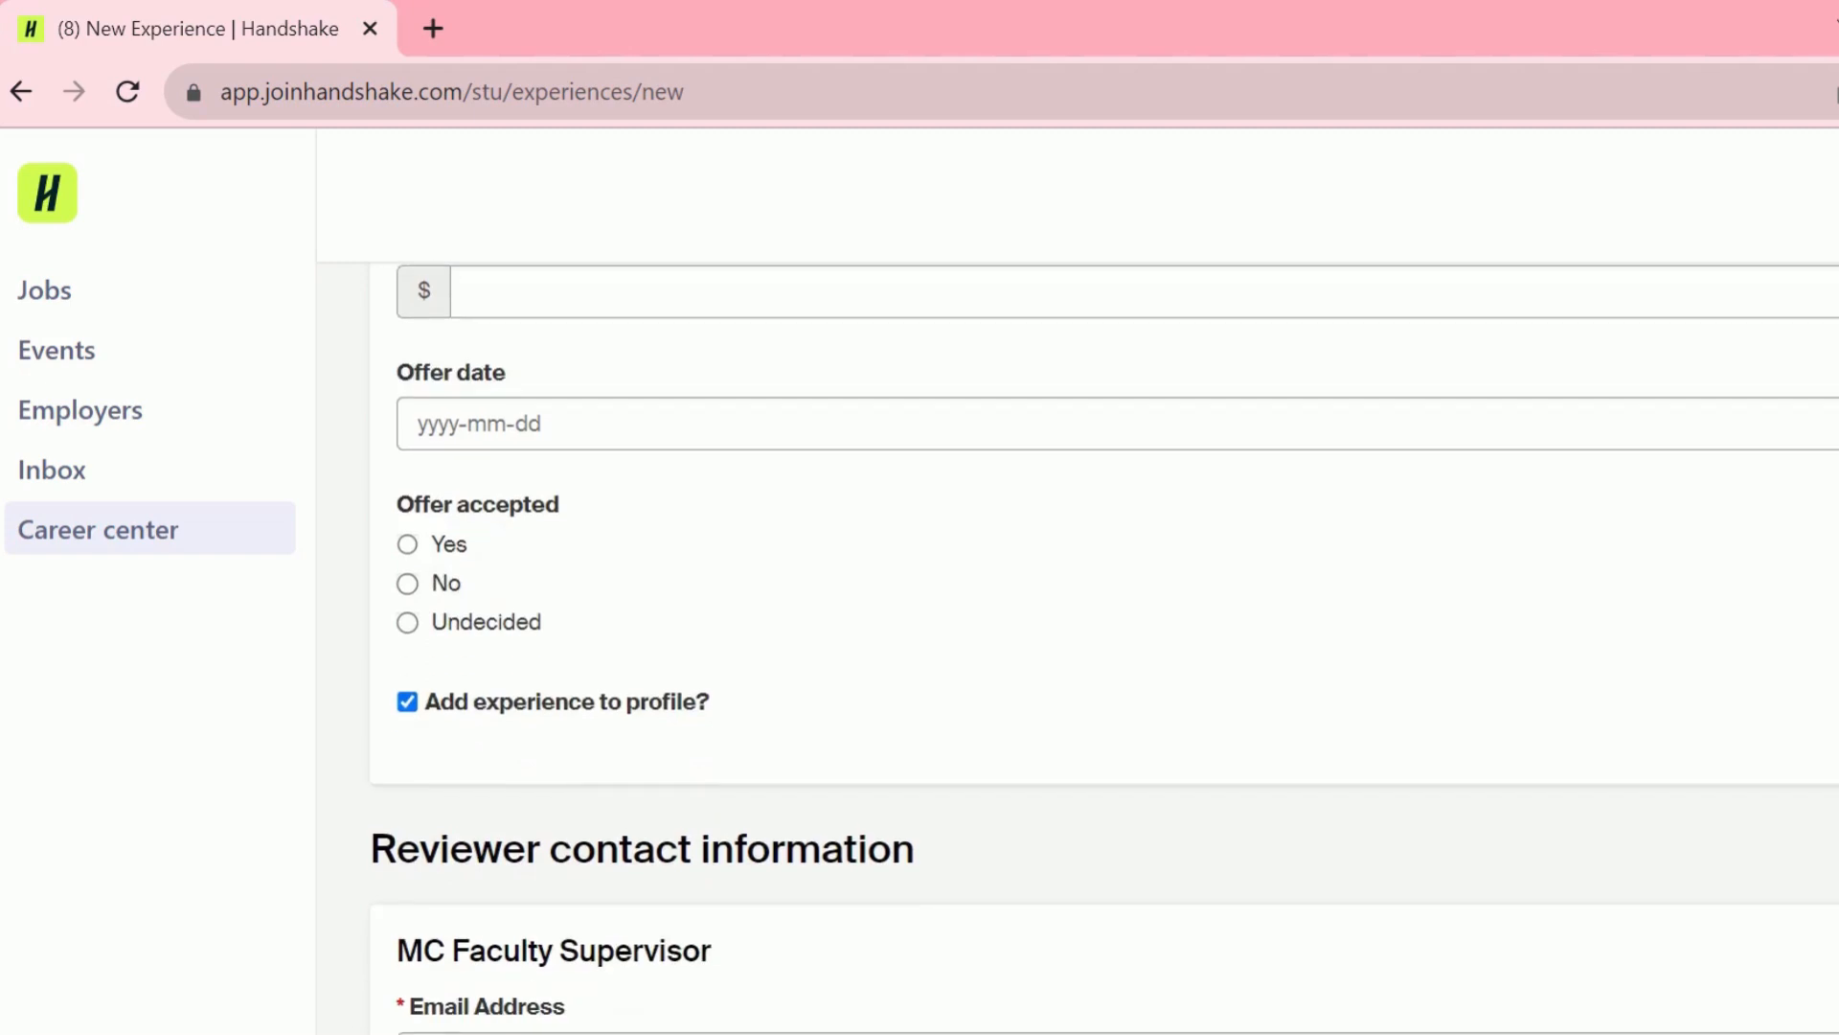
pyautogui.scroll(-1, 1104, 648)
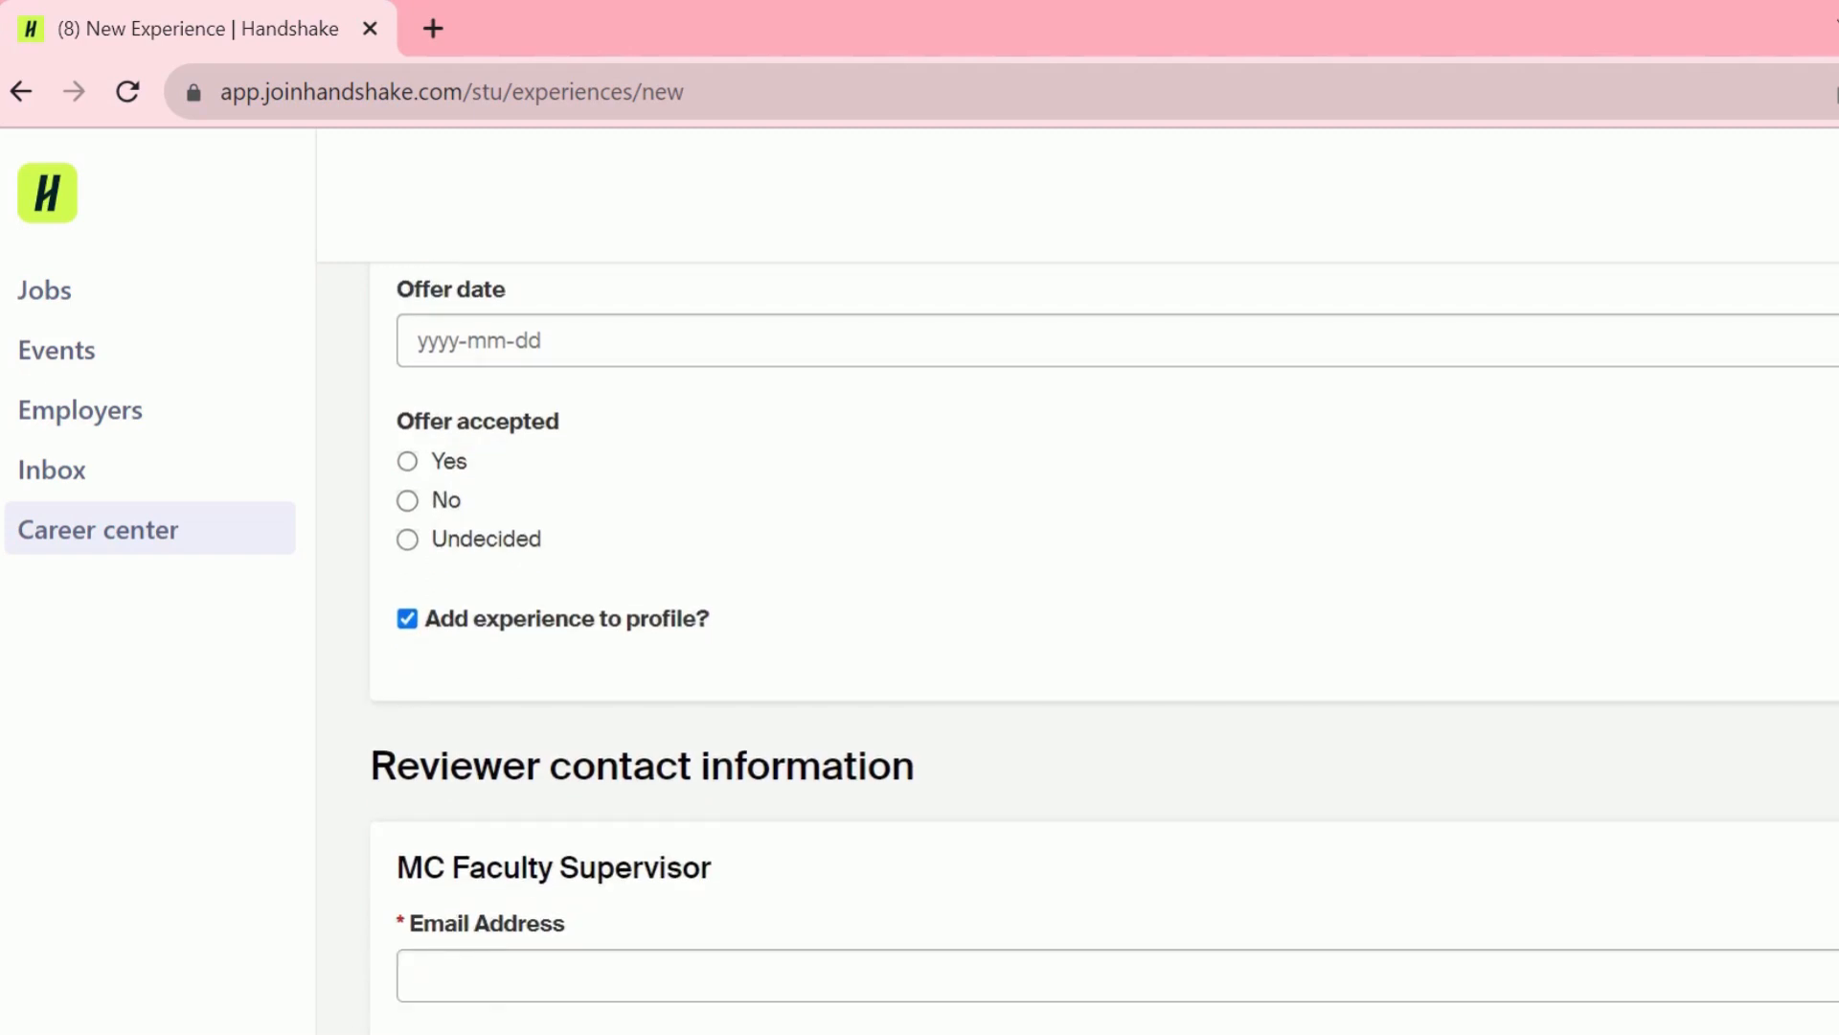
pyautogui.scroll(-1, 1105, 639)
pyautogui.scroll(-1, 1104, 646)
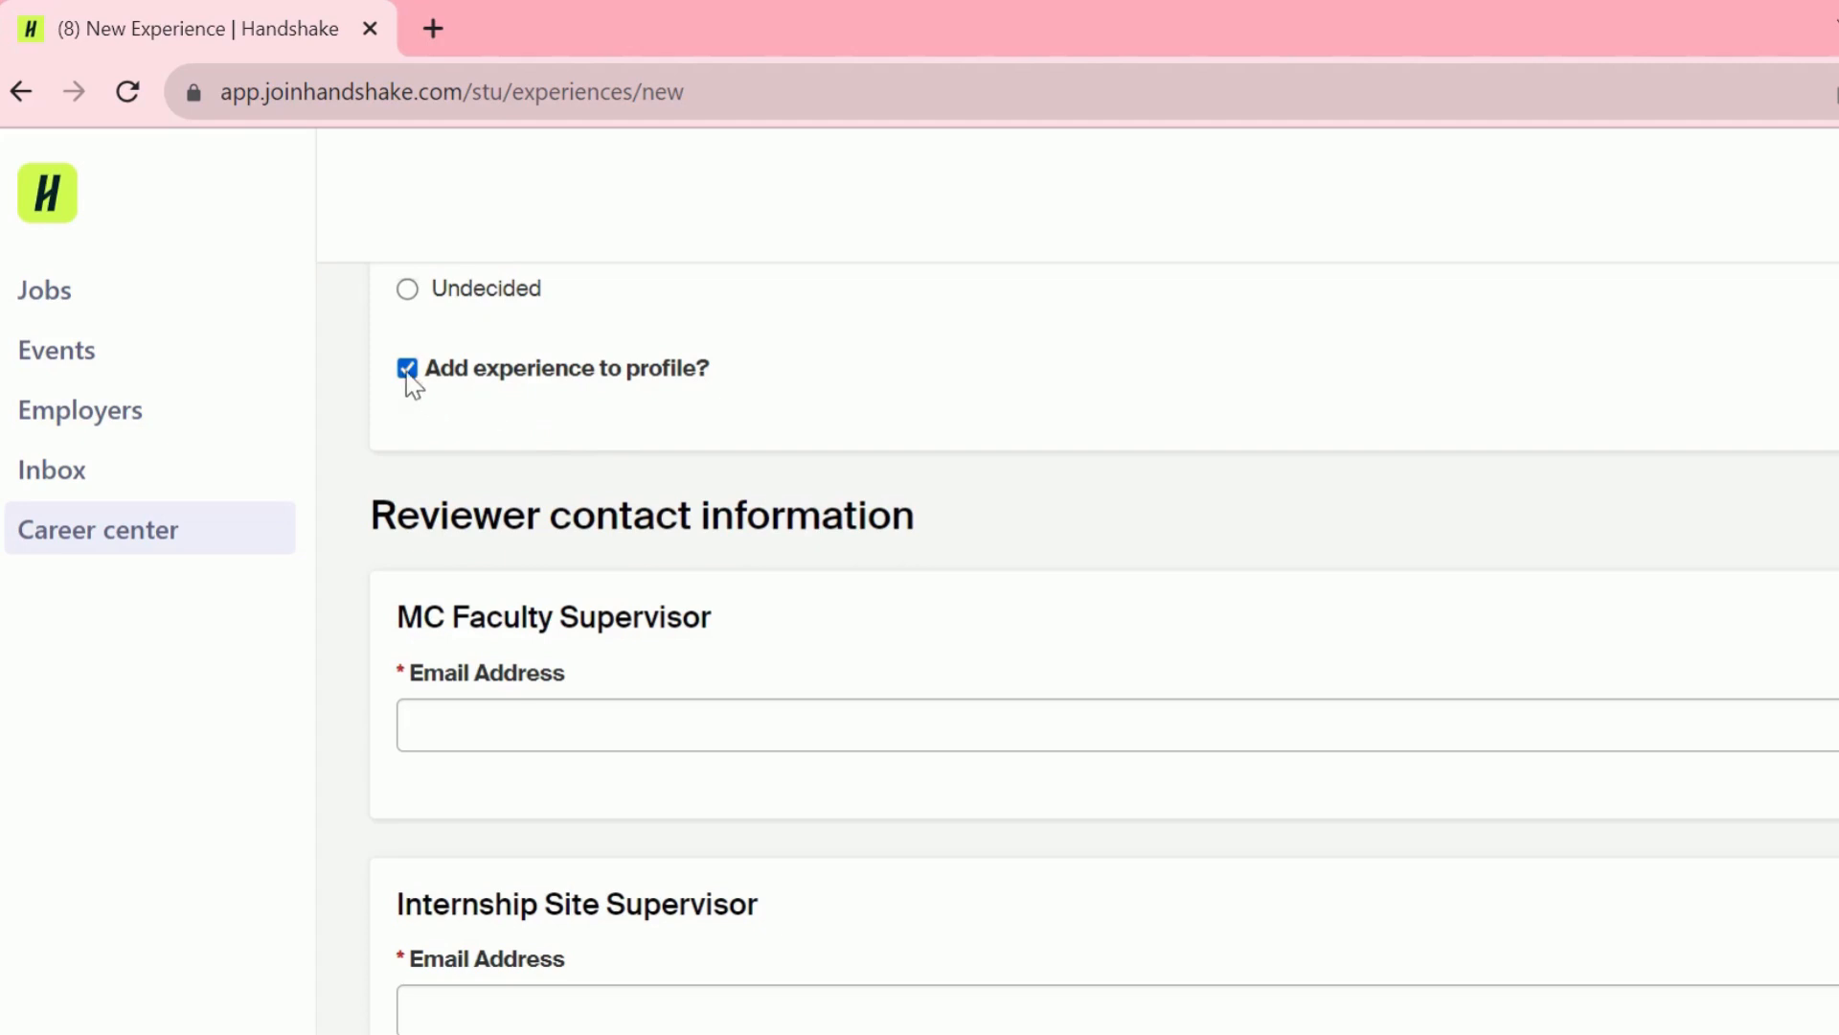
pyautogui.press('Tab')
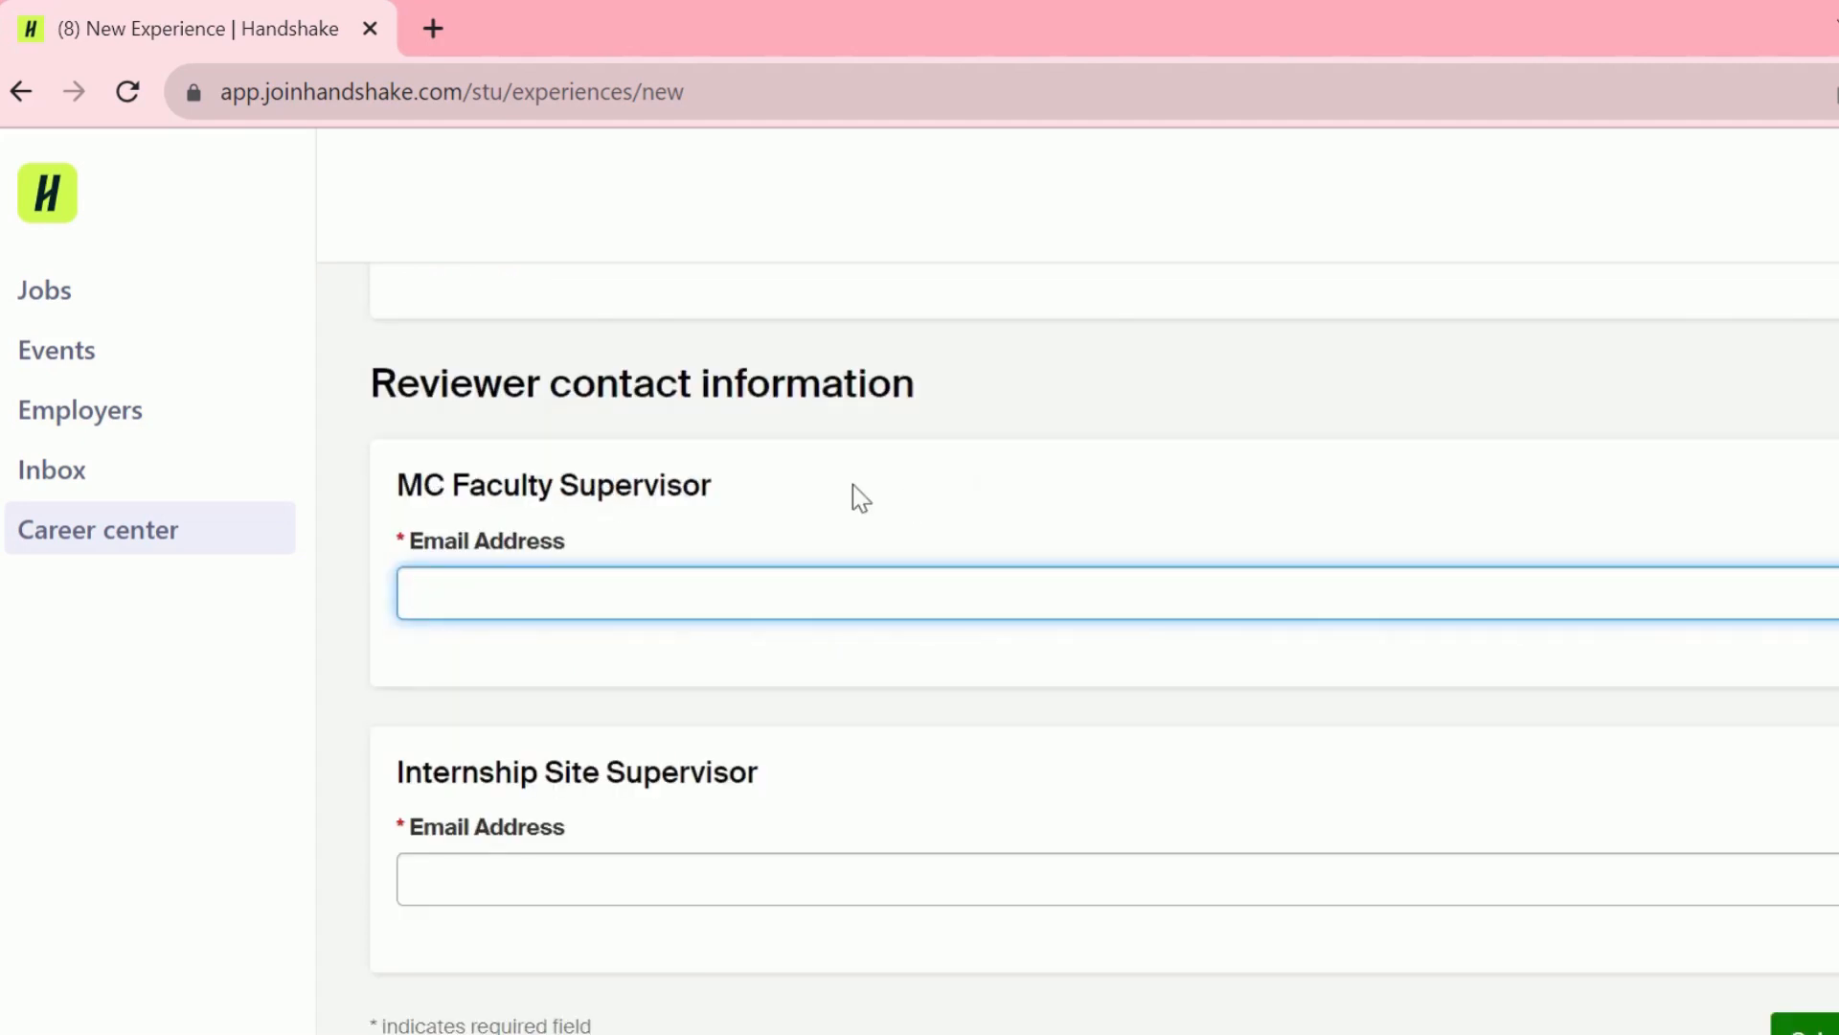
# - Paste the faculty supervisor's e-mail so the existing approver's name fills in automatically
pyautogui.hotkey('ctrl', 'v')
pyautogui.scroll(-2, 852, 485)
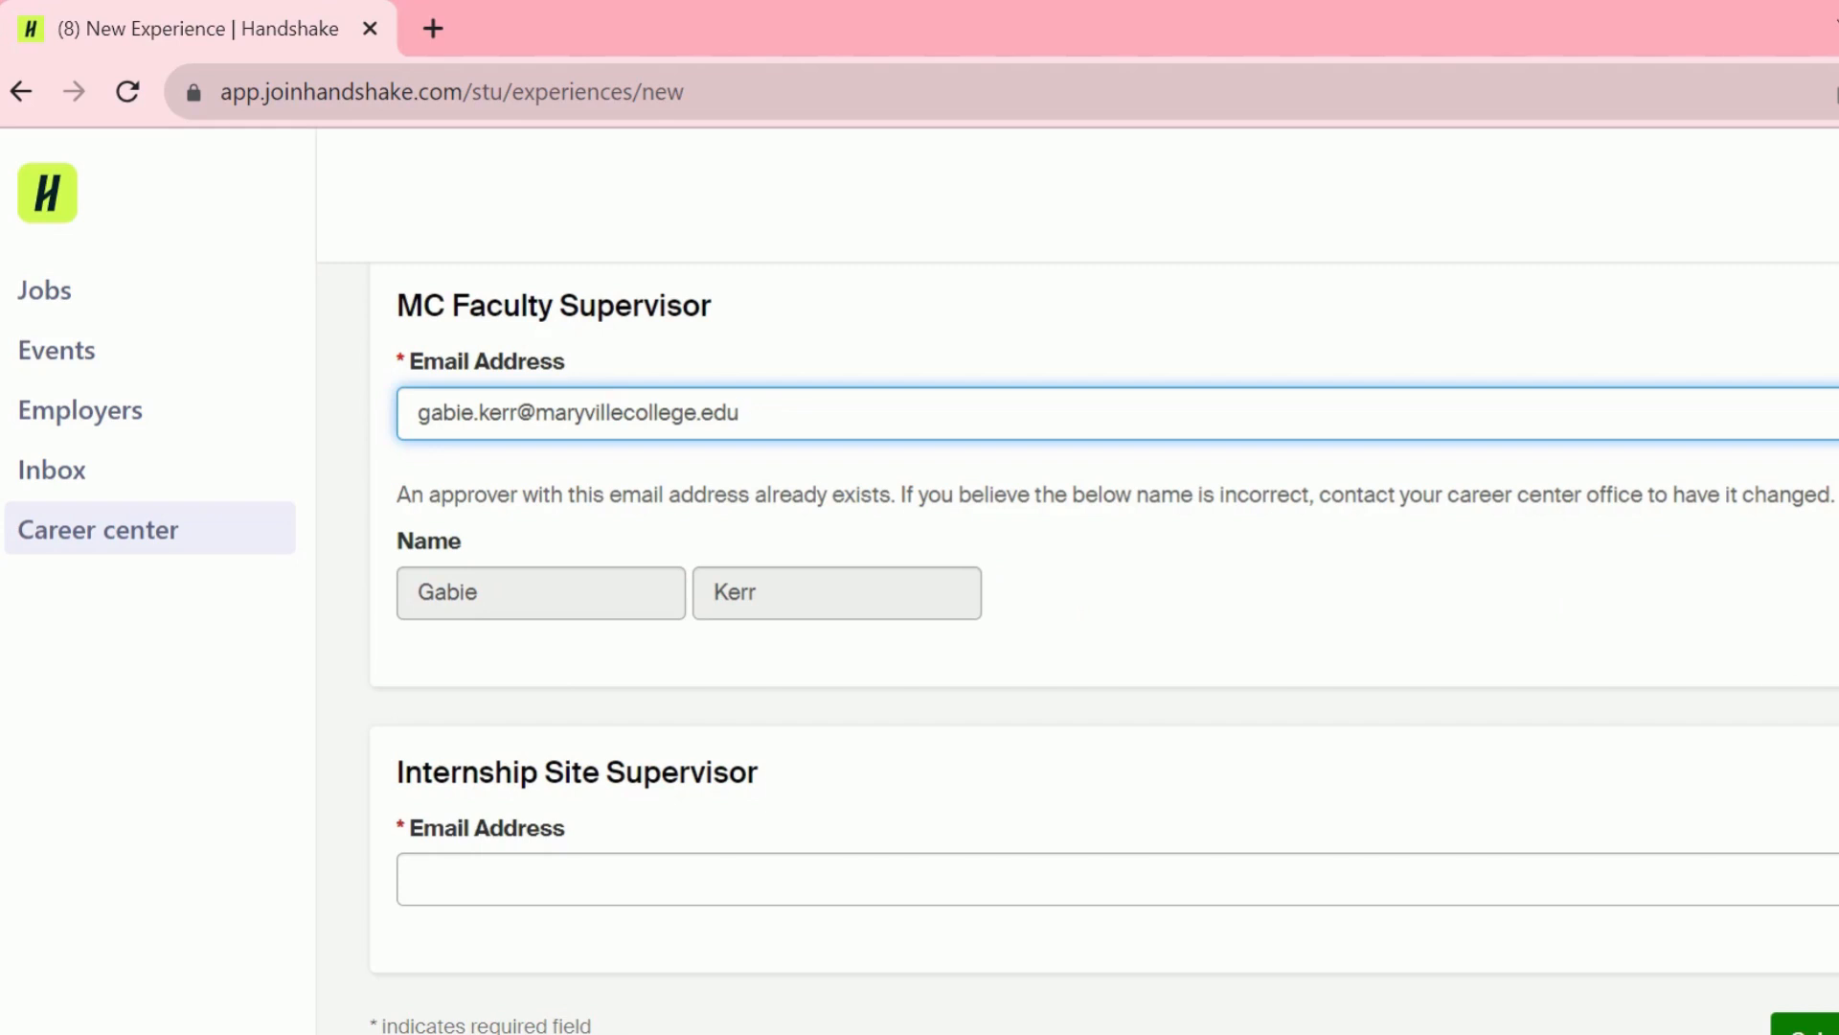
pyautogui.click(447, 871)
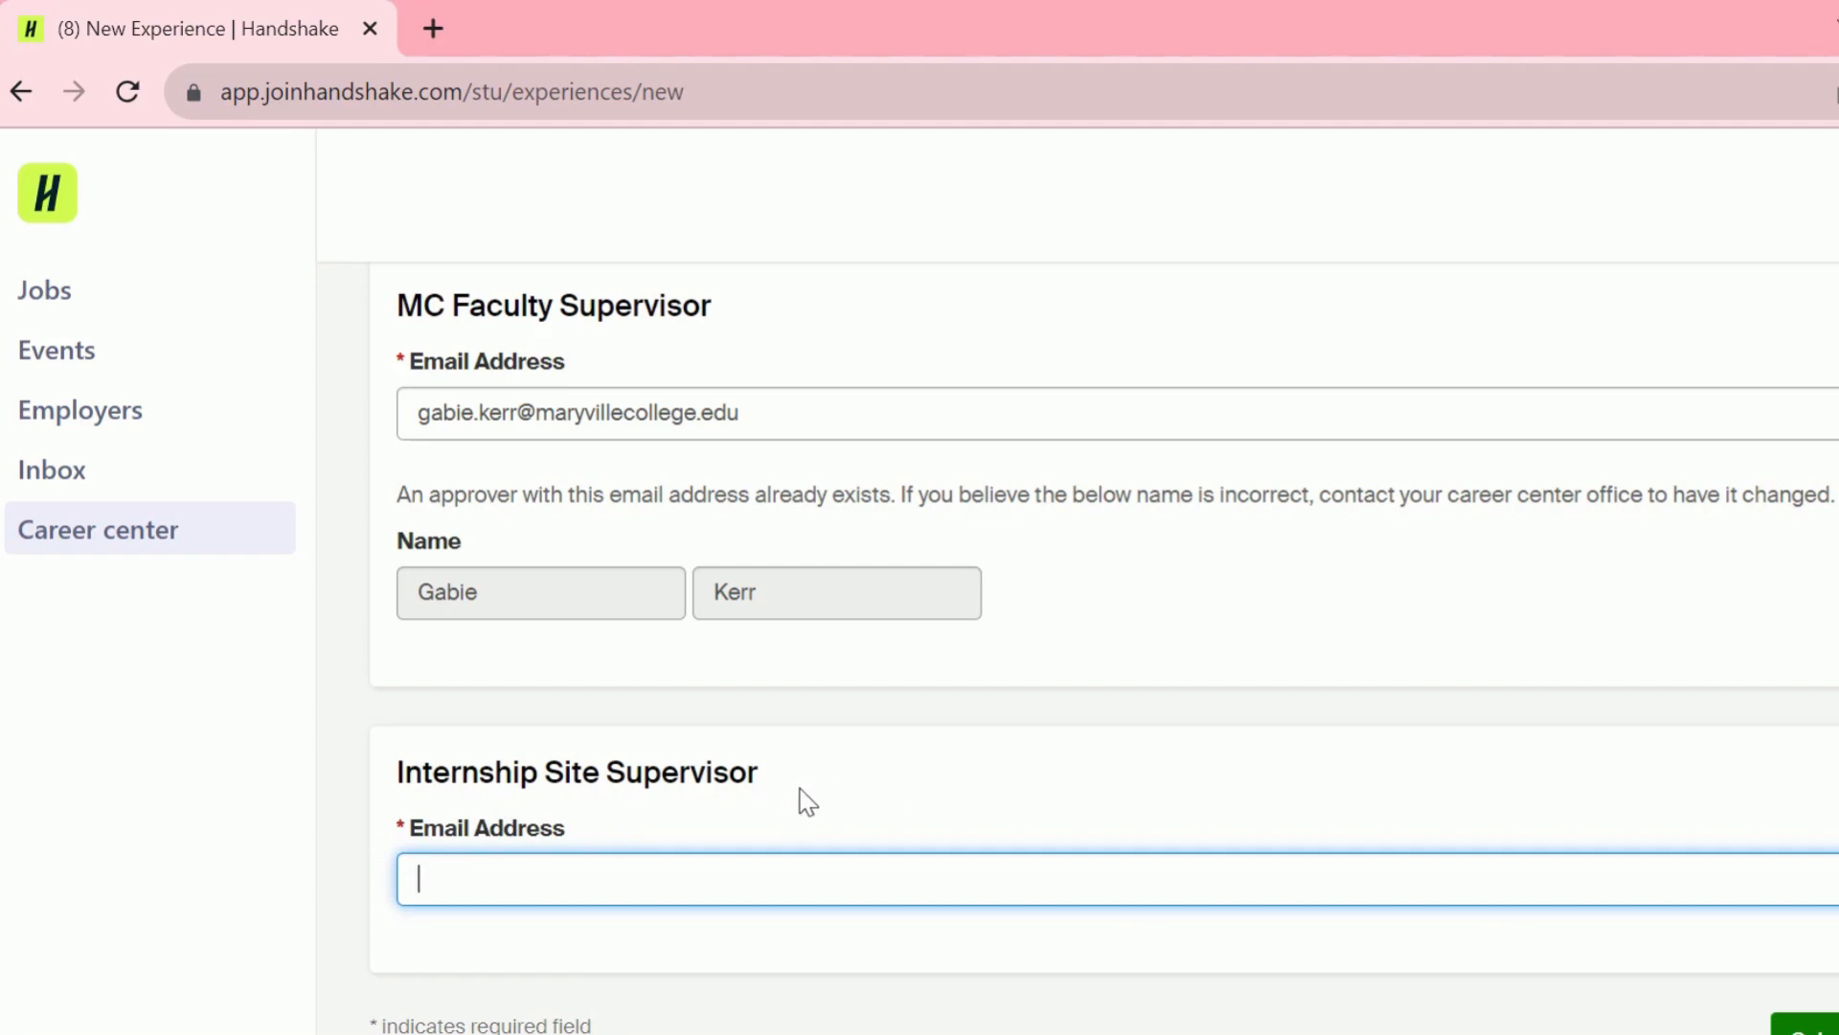
# - Paste the site supervisor's e-mail and submit the BUS 337 internship experience
pyautogui.rightClick(436, 875)
pyautogui.click(572, 616)
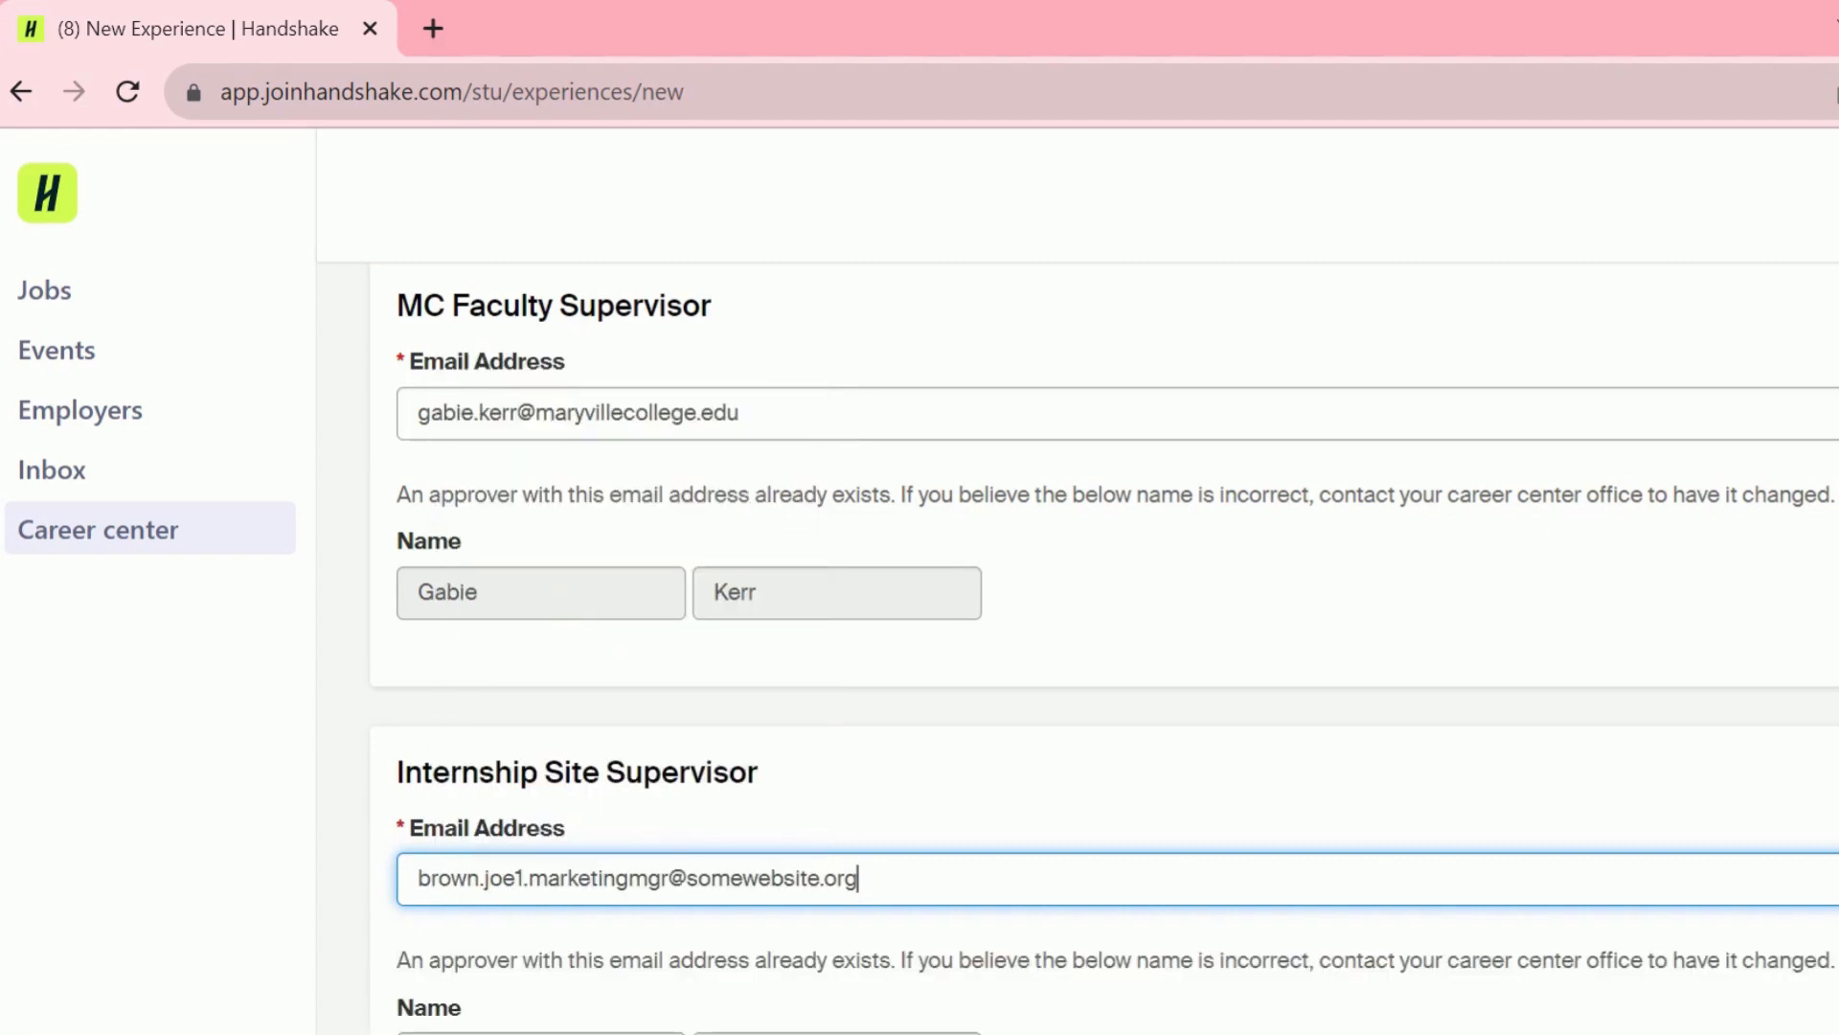
pyautogui.scroll(-2, 1210, 944)
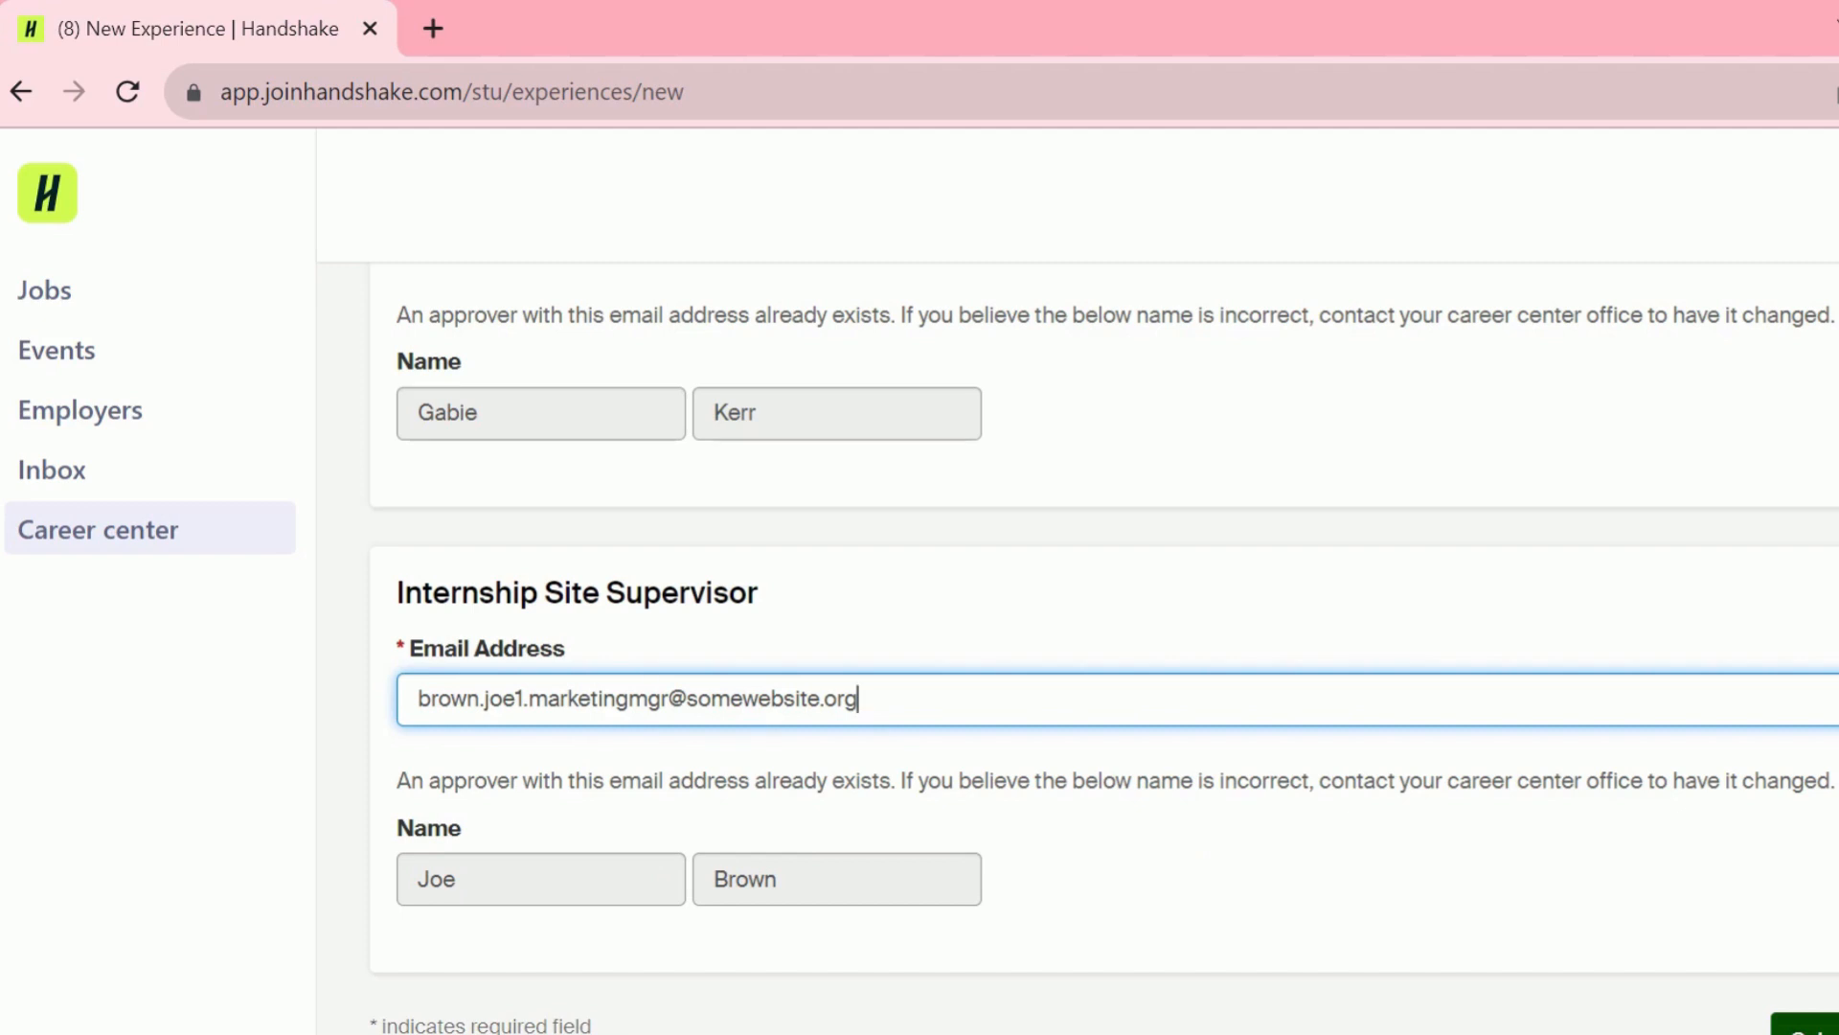
pyautogui.click(1820, 1027)
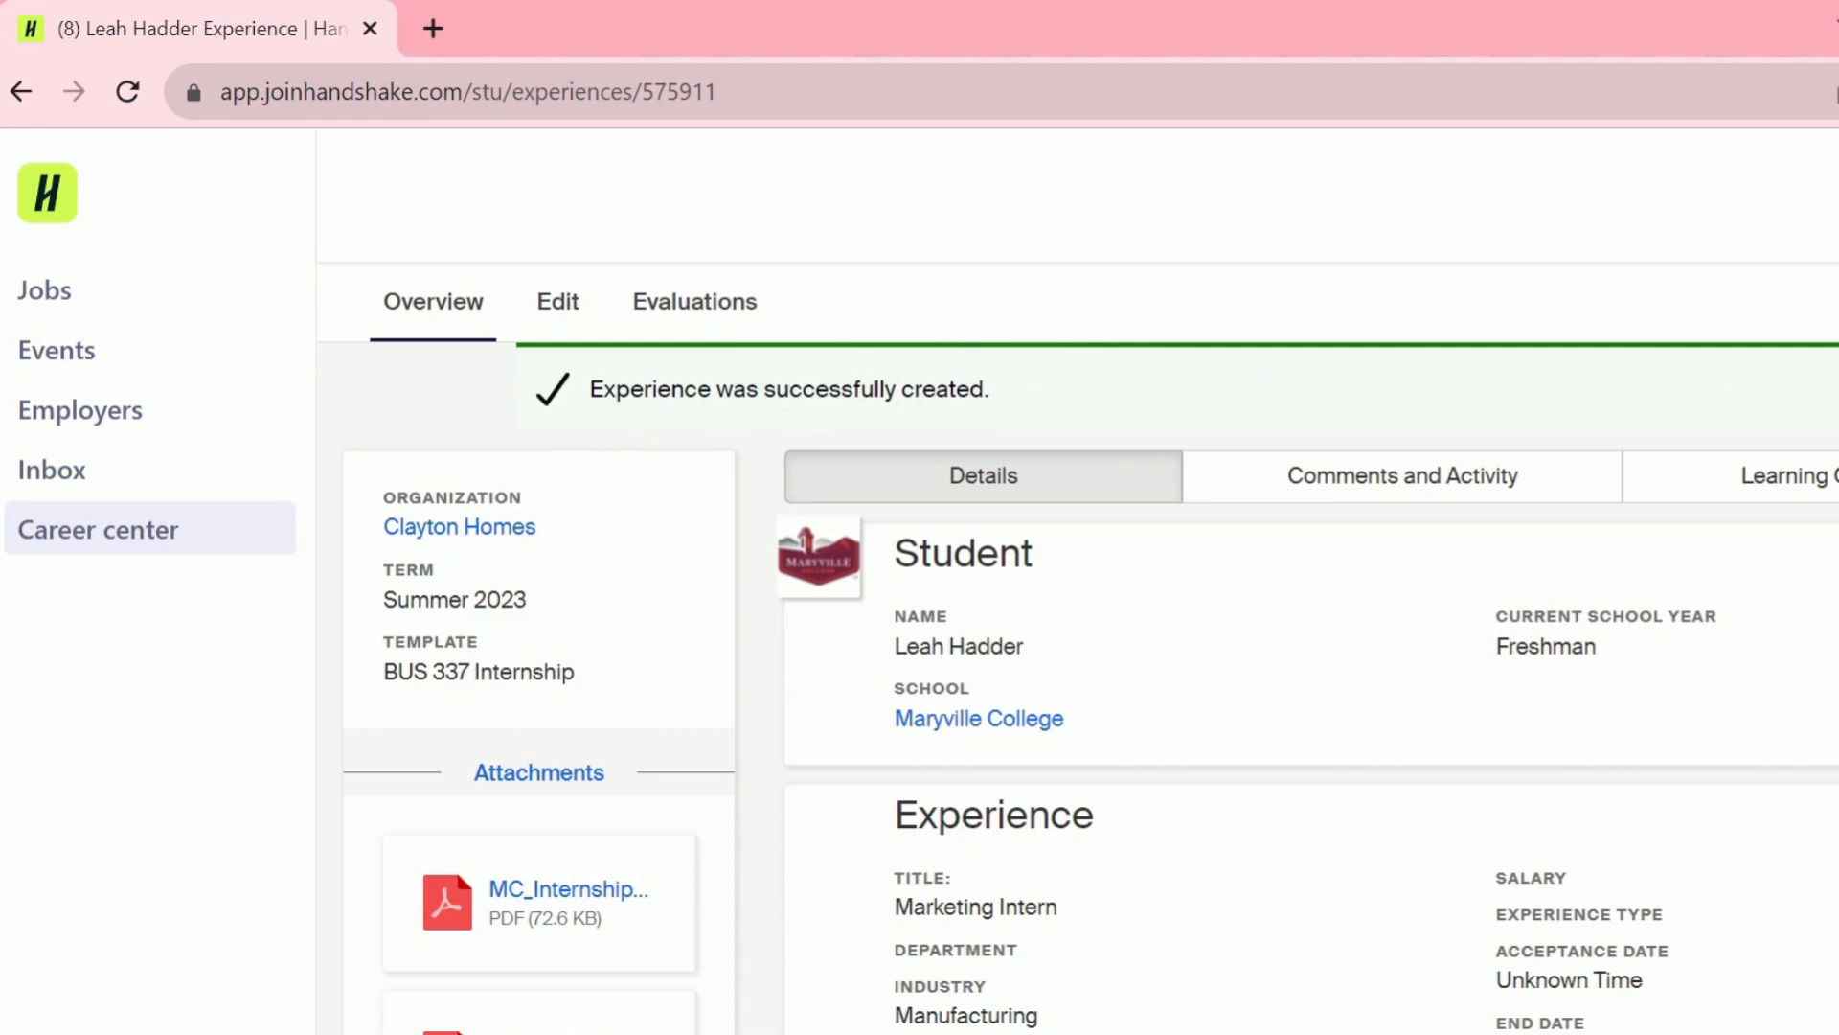
# - Switch the experience overview to its empty Learning Objectives tab
pyautogui.scroll(-1, 1078, 652)
pyautogui.scroll(-1, 1090, 647)
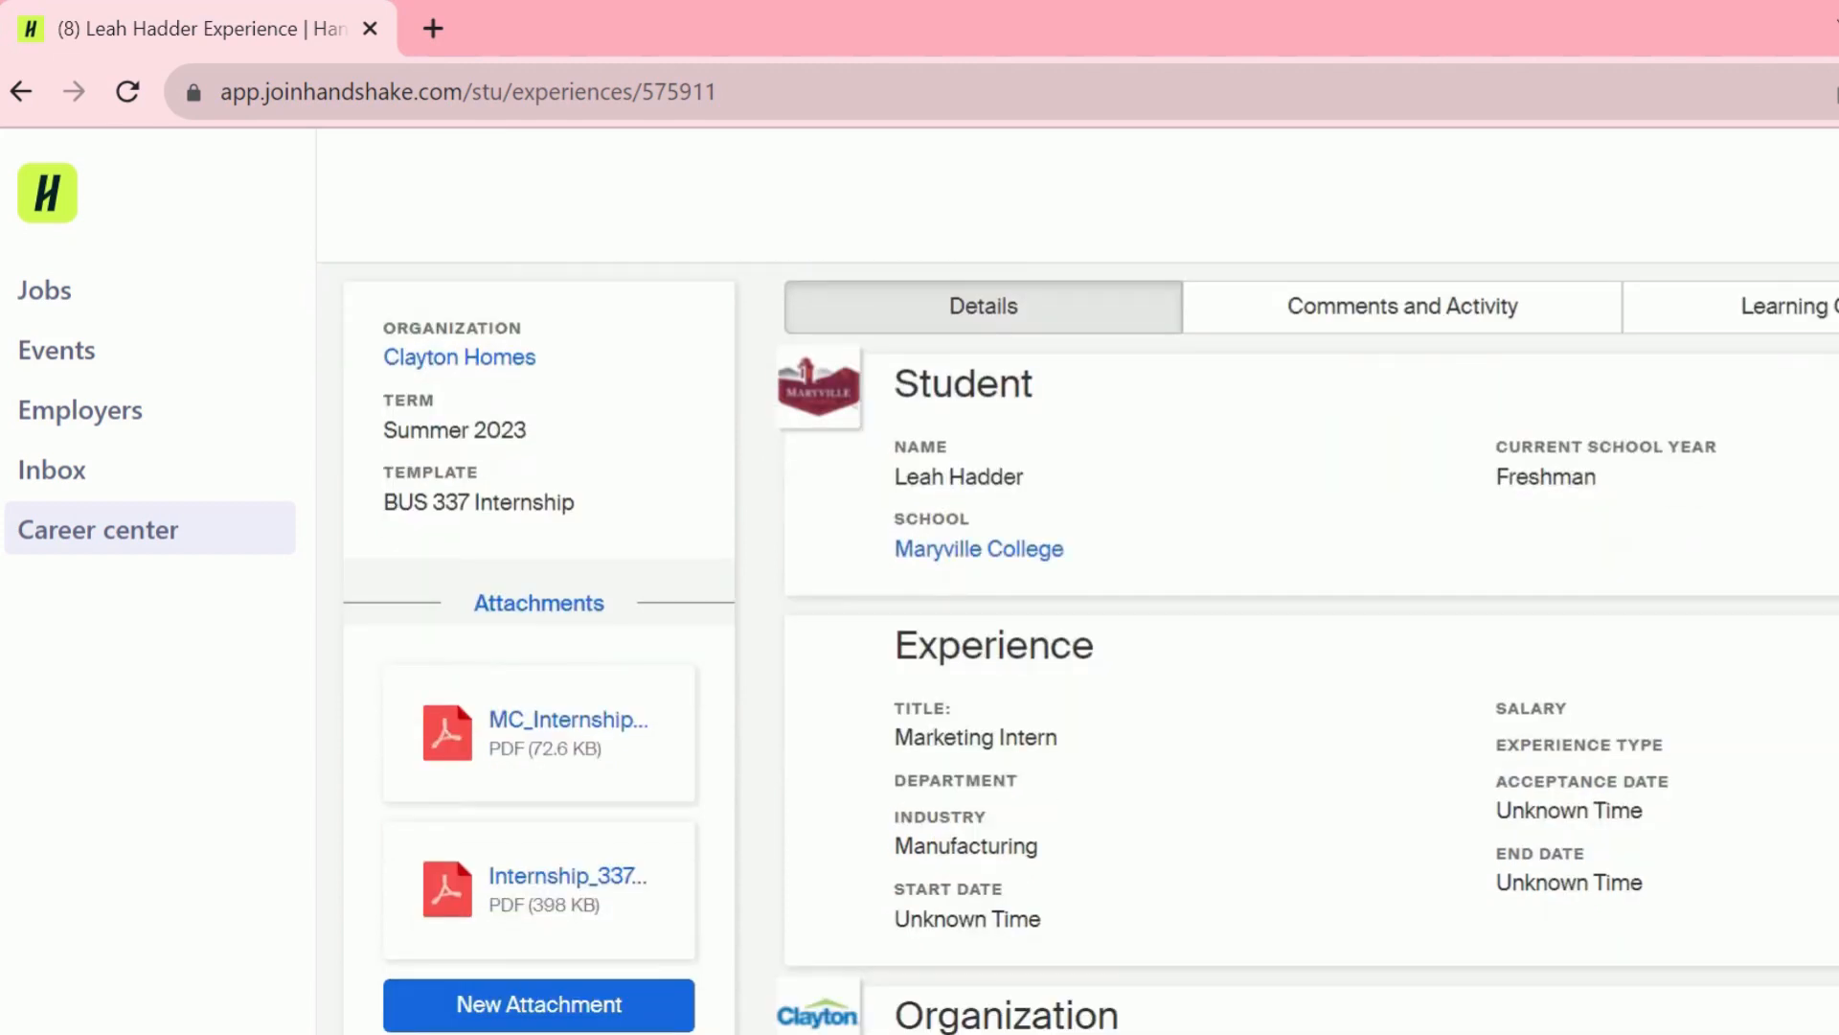
pyautogui.scroll(2, 1090, 647)
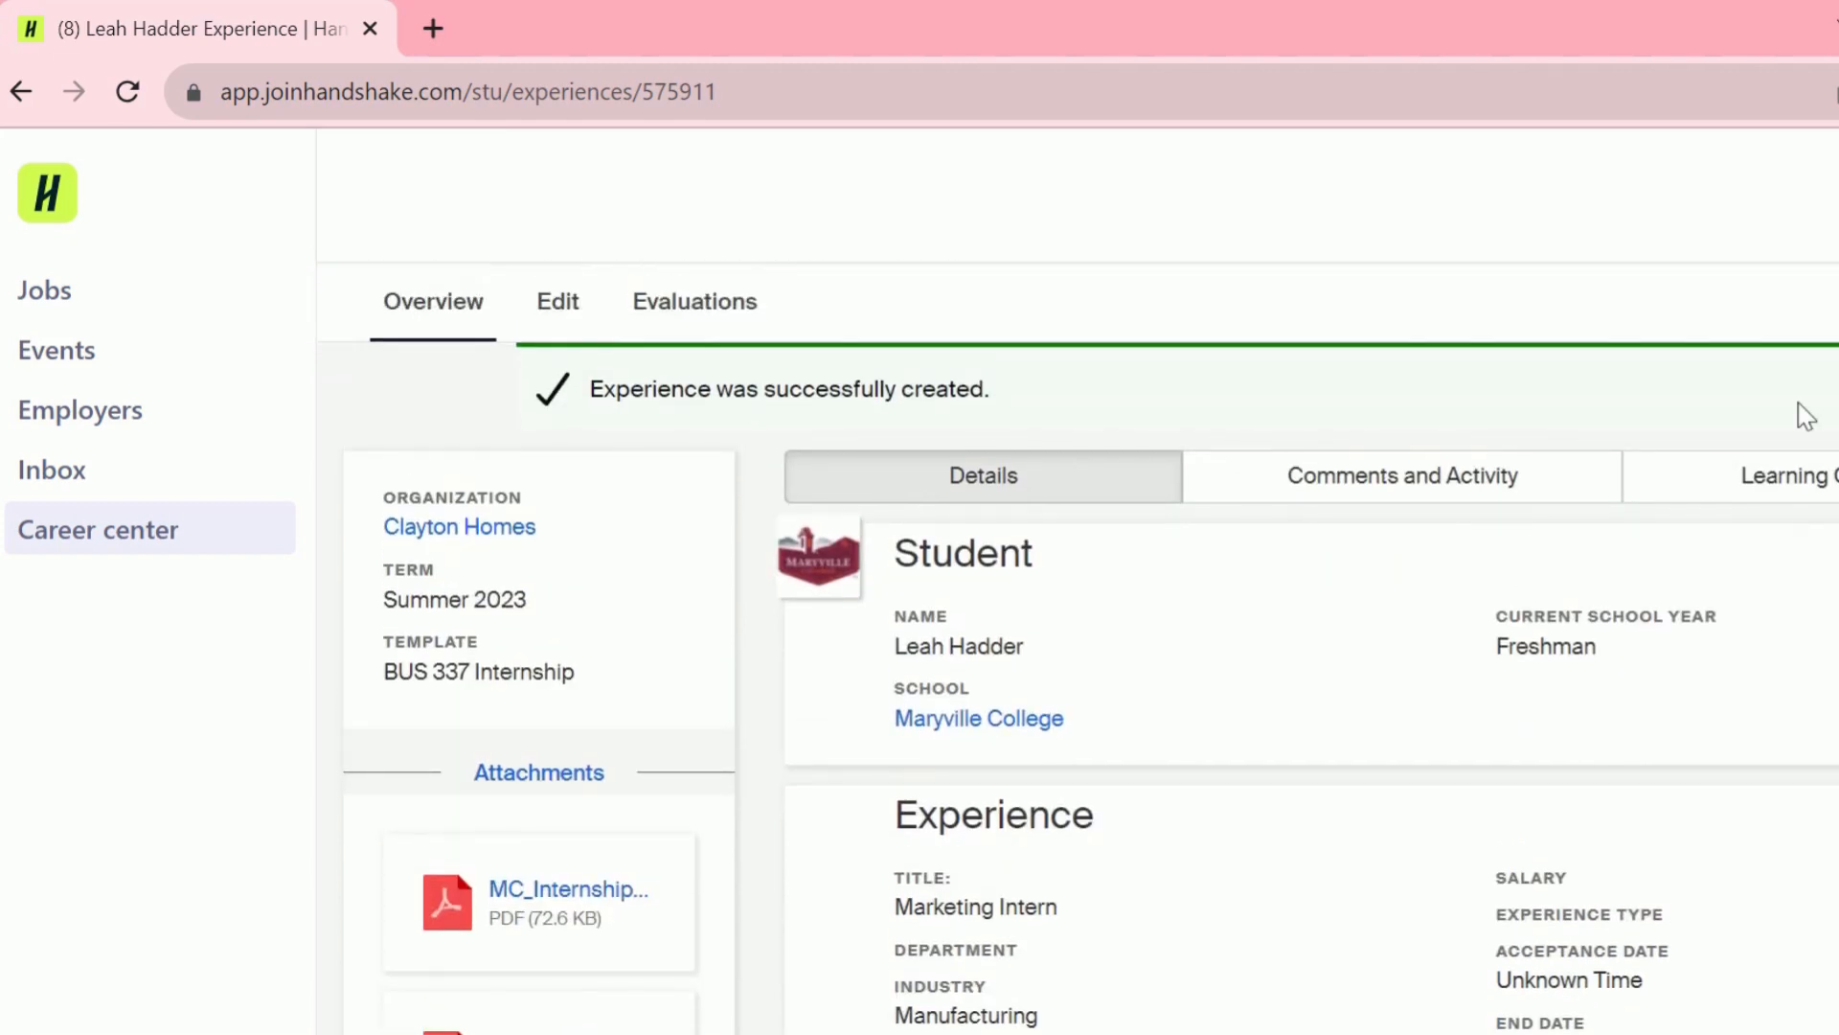
pyautogui.click(1820, 476)
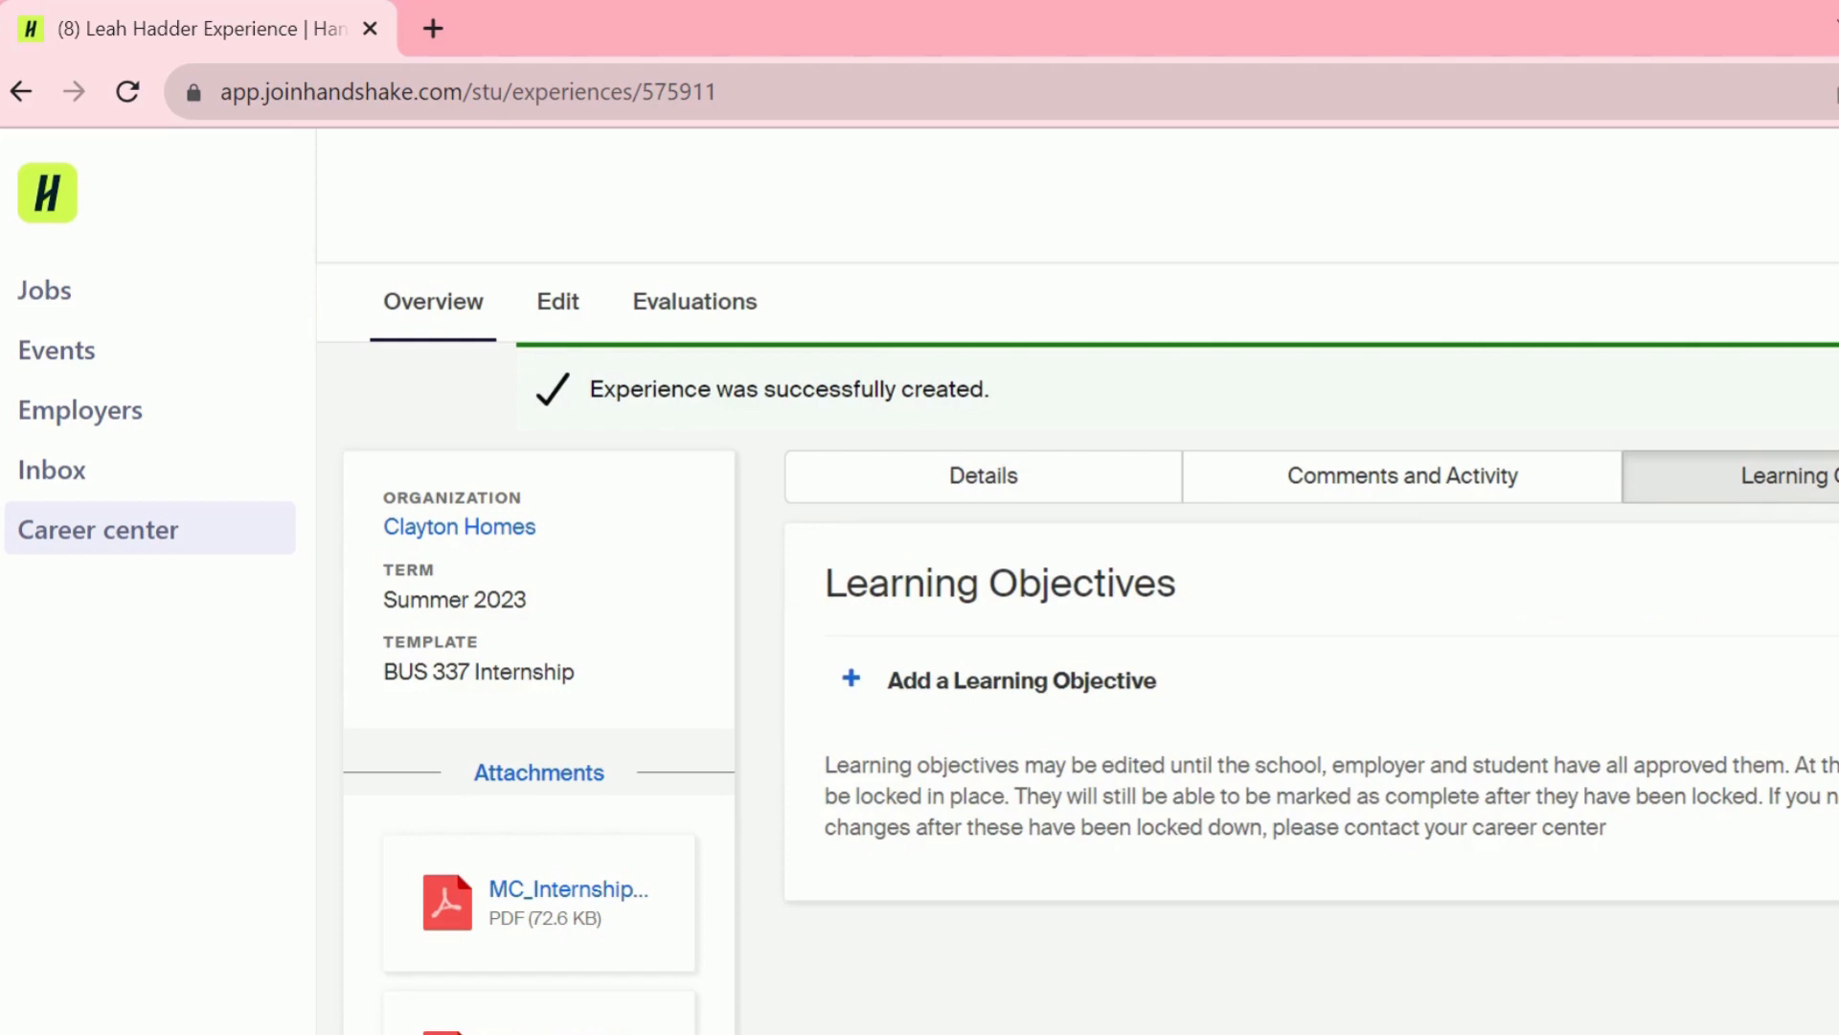
# - Add and save the objectives 'Learning goal 1' and 'Learning goal 2'
pyautogui.click(1080, 684)
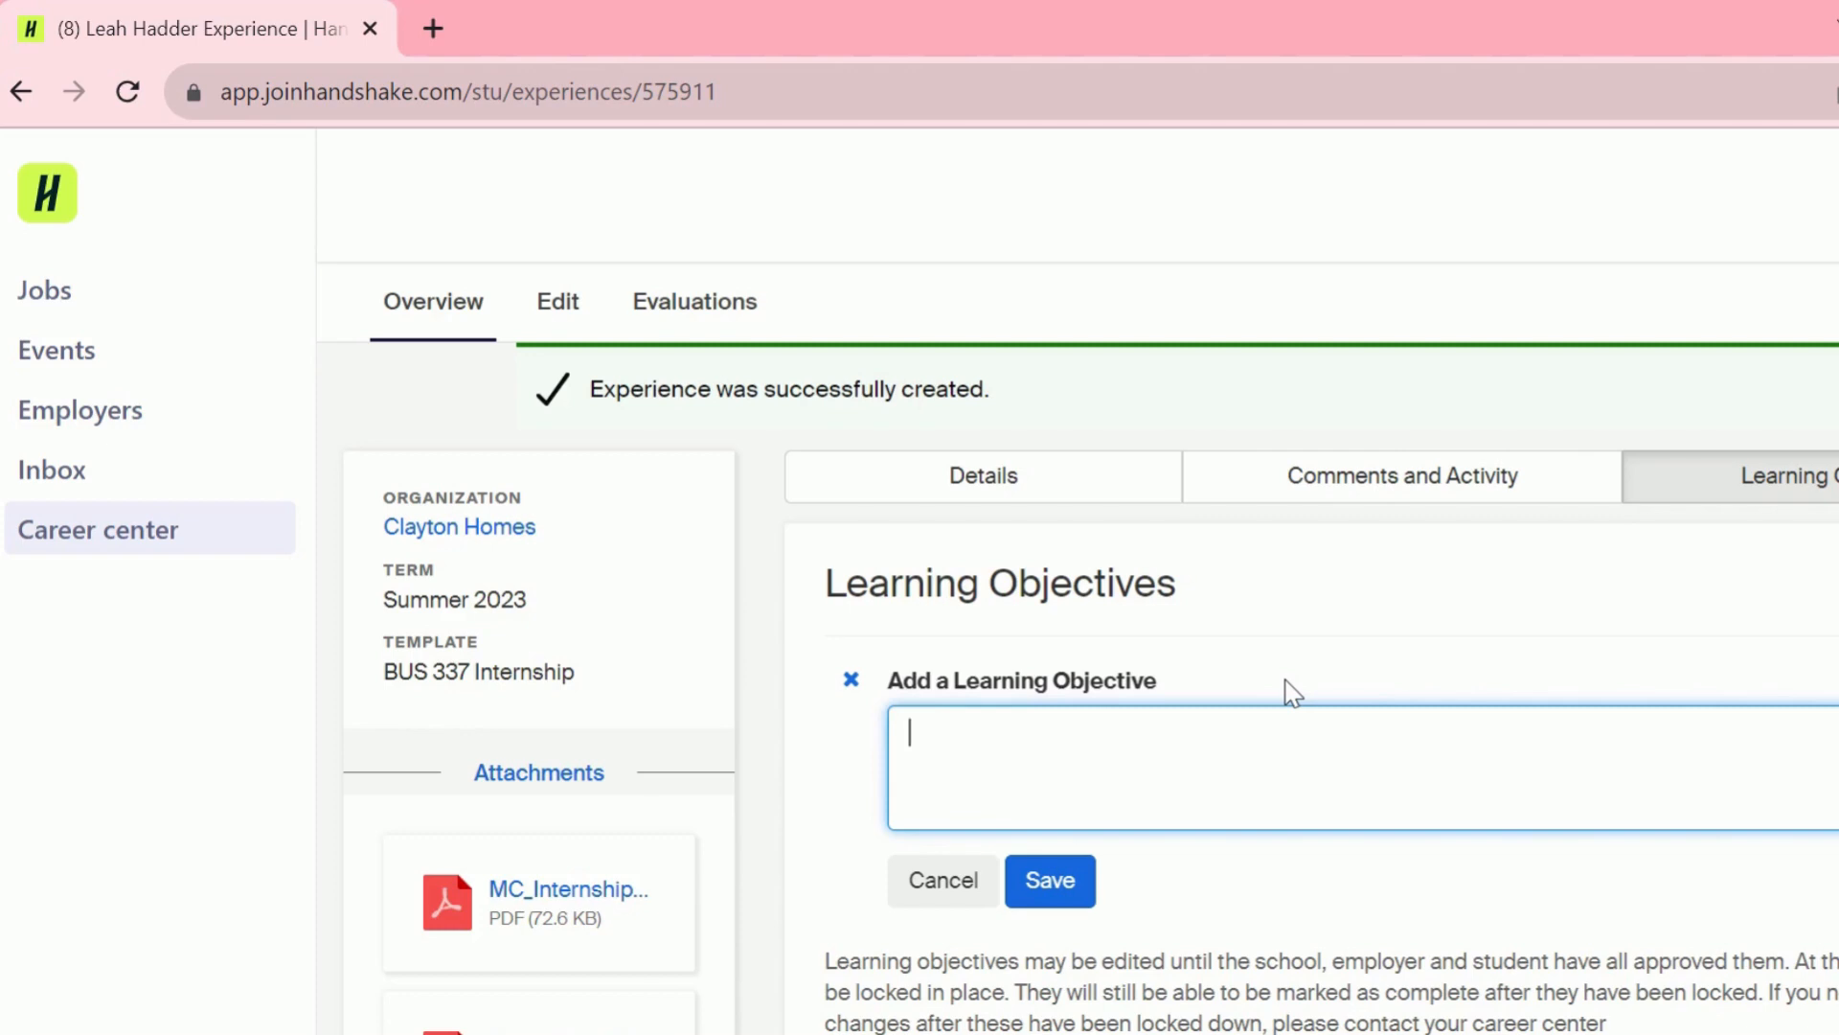
pyautogui.write('Learning goal 1')
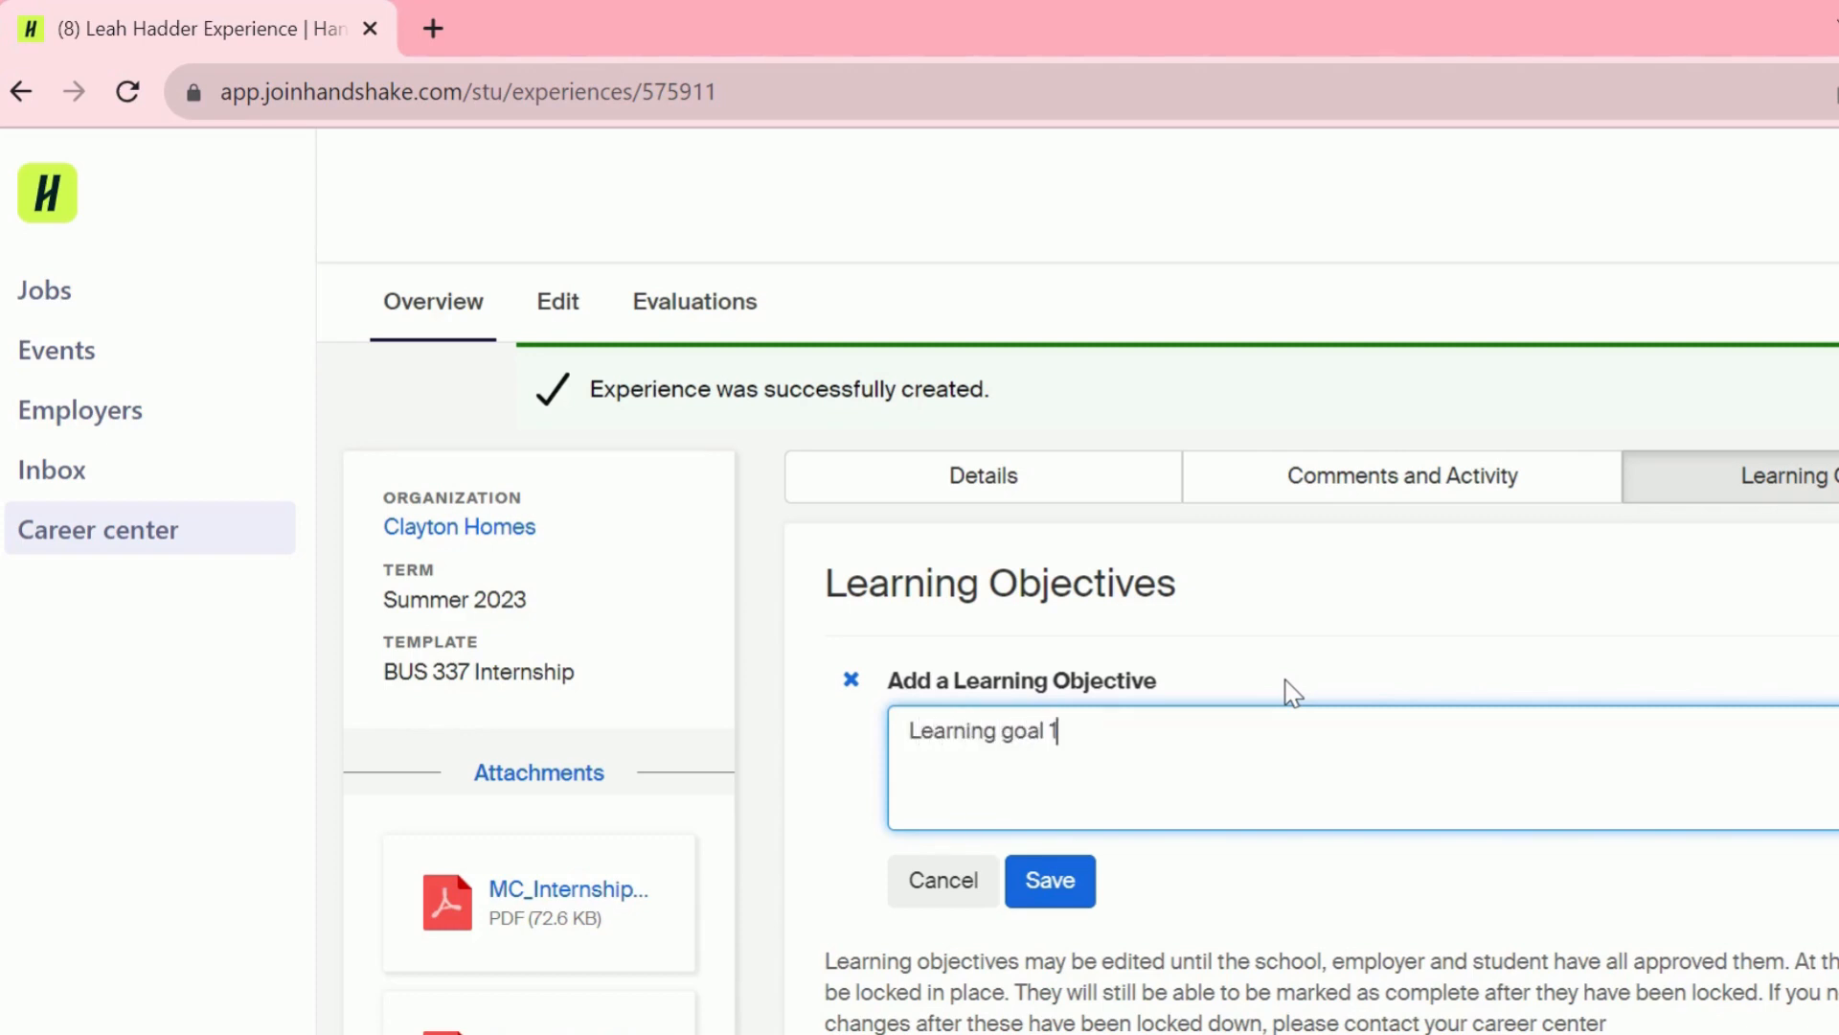
pyautogui.click(1073, 878)
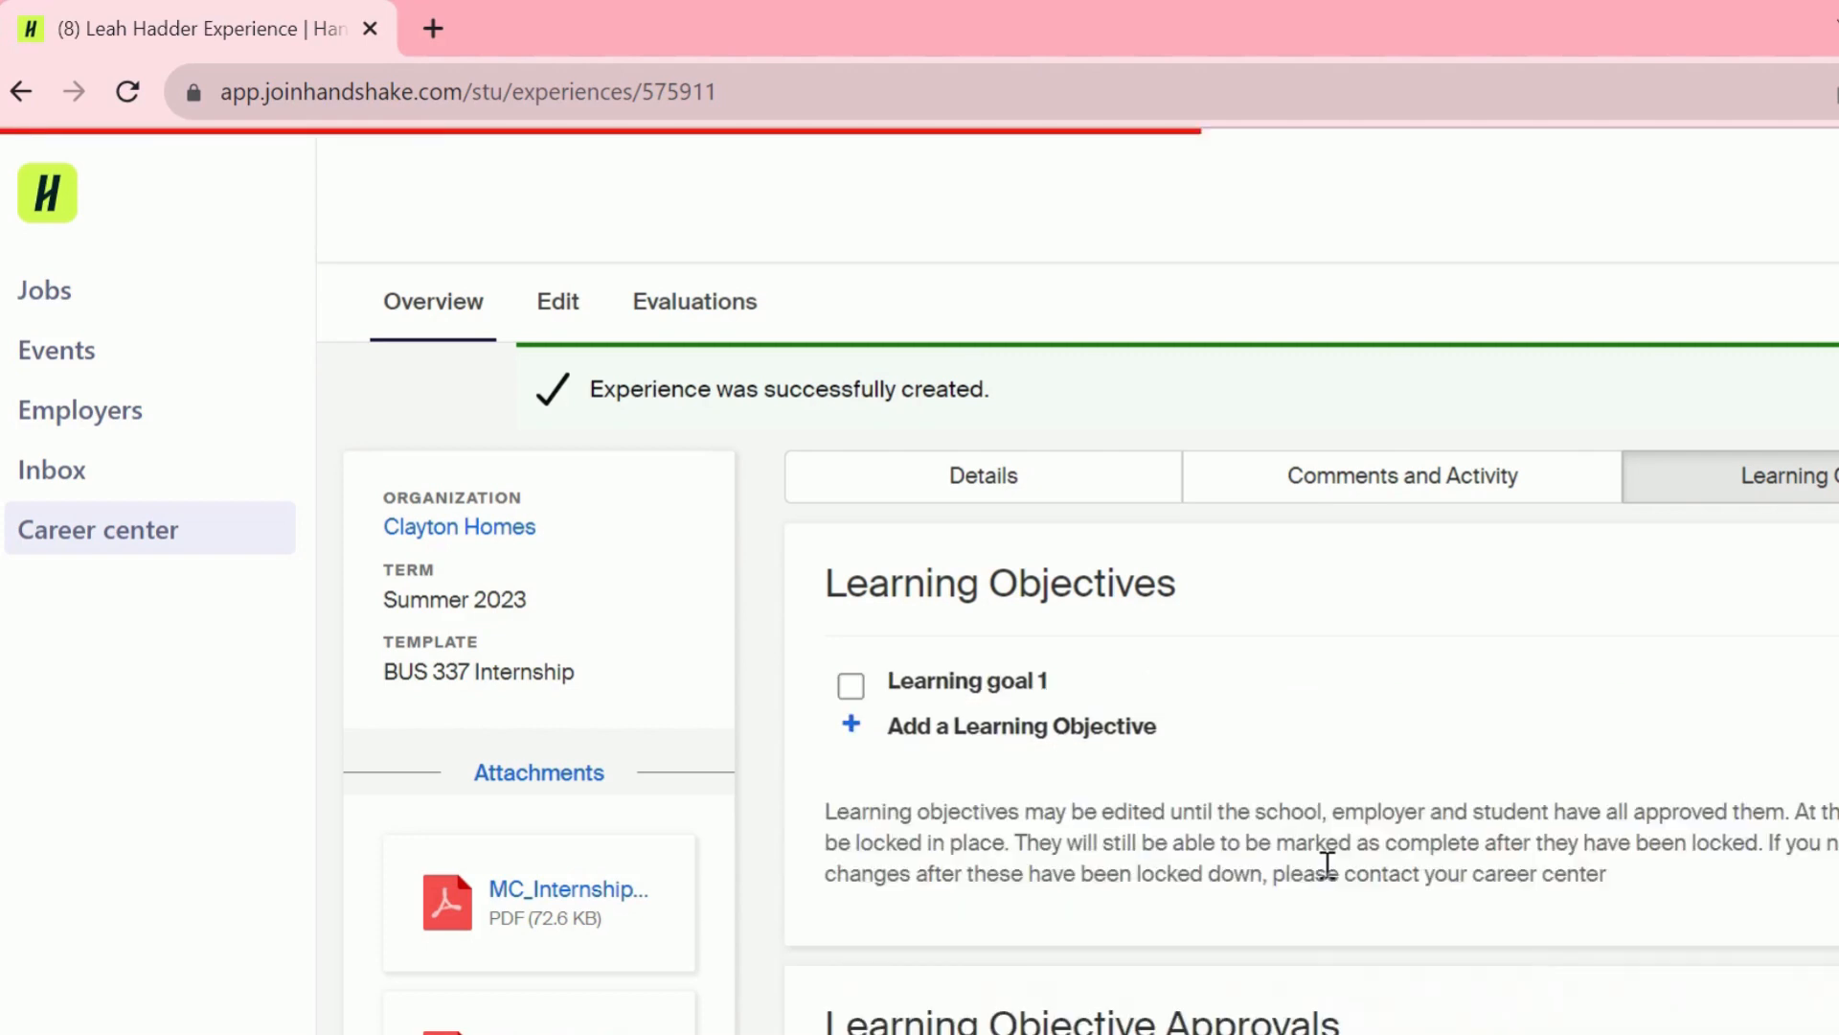
pyautogui.click(907, 735)
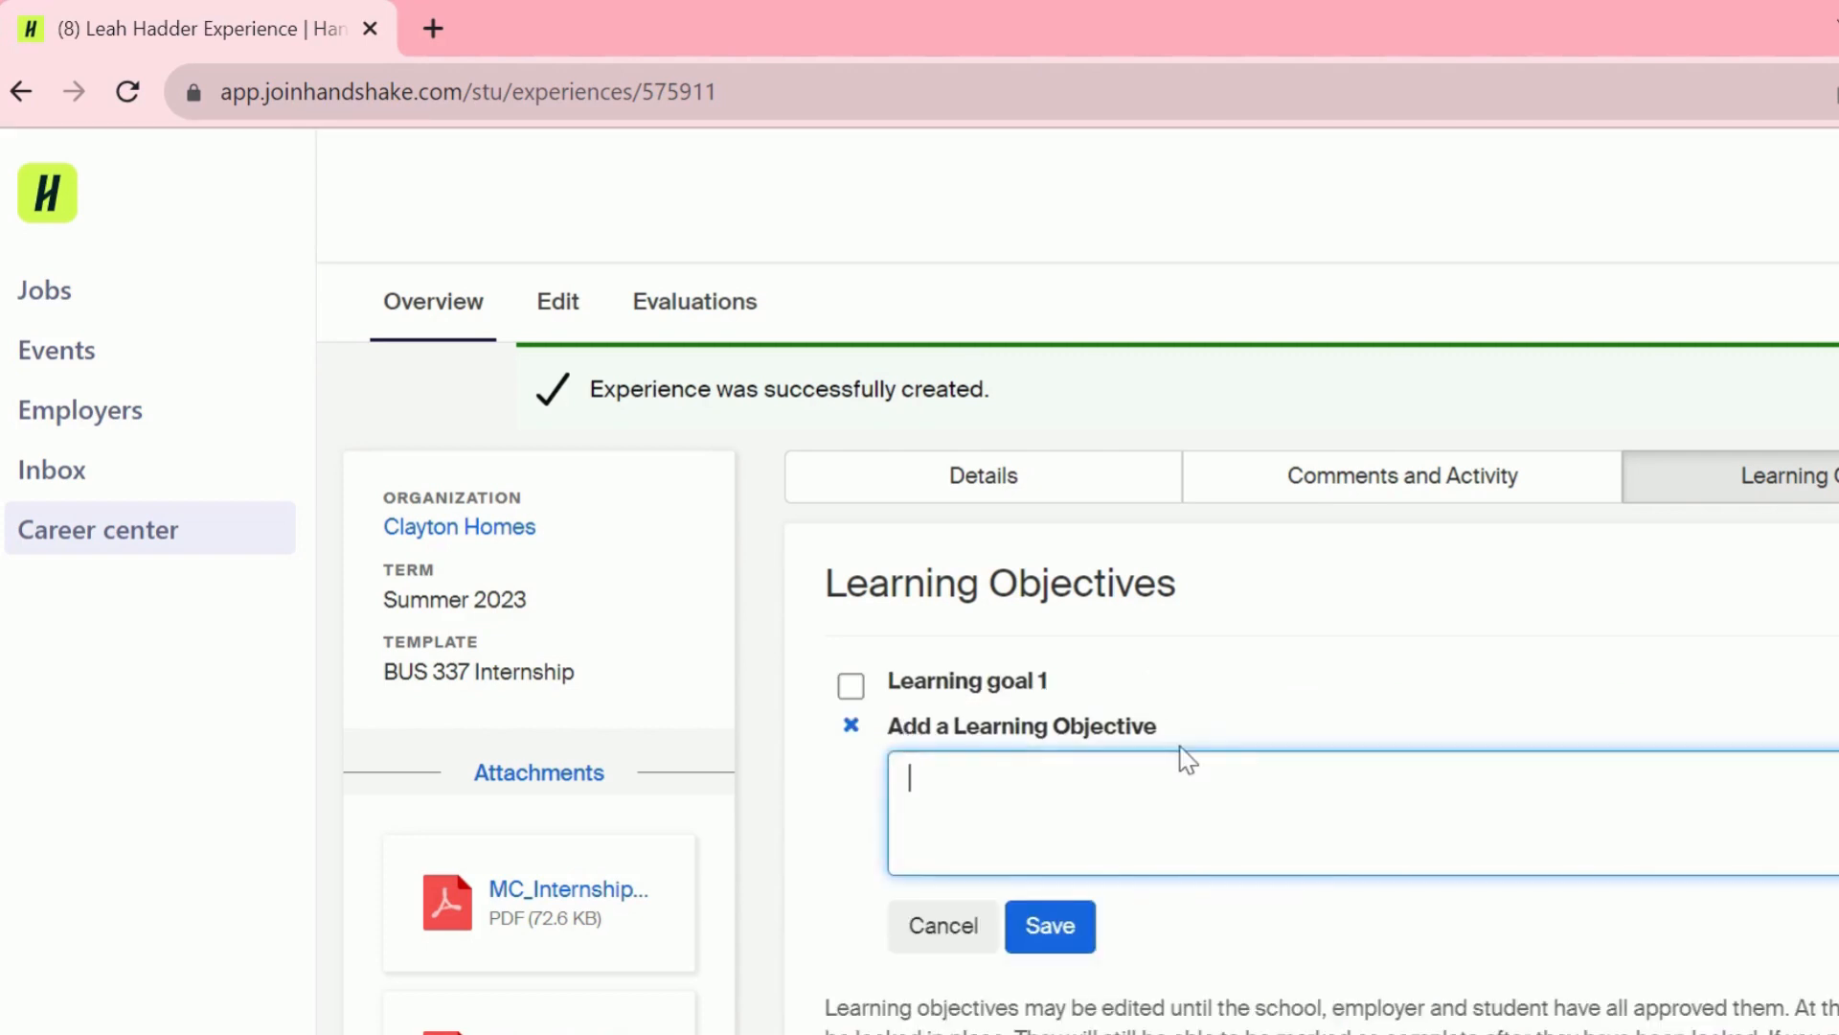
pyautogui.write('Learning goal 2')
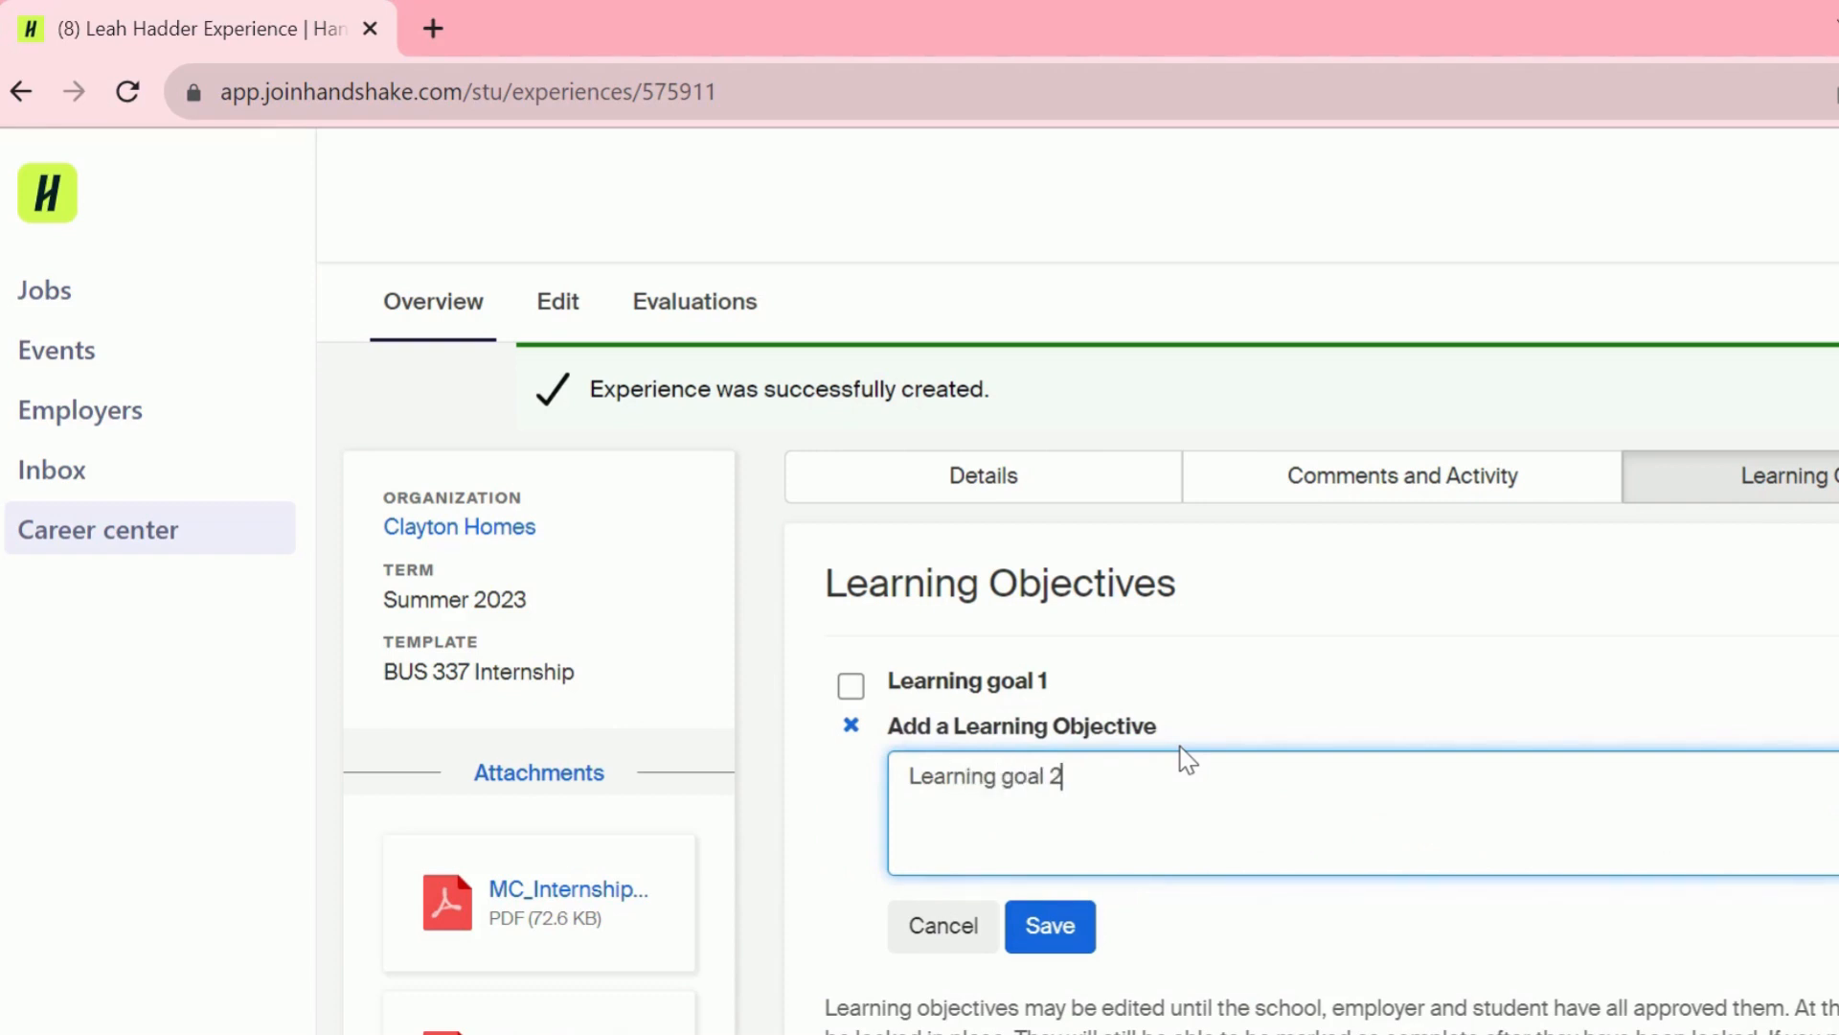
pyautogui.click(1063, 936)
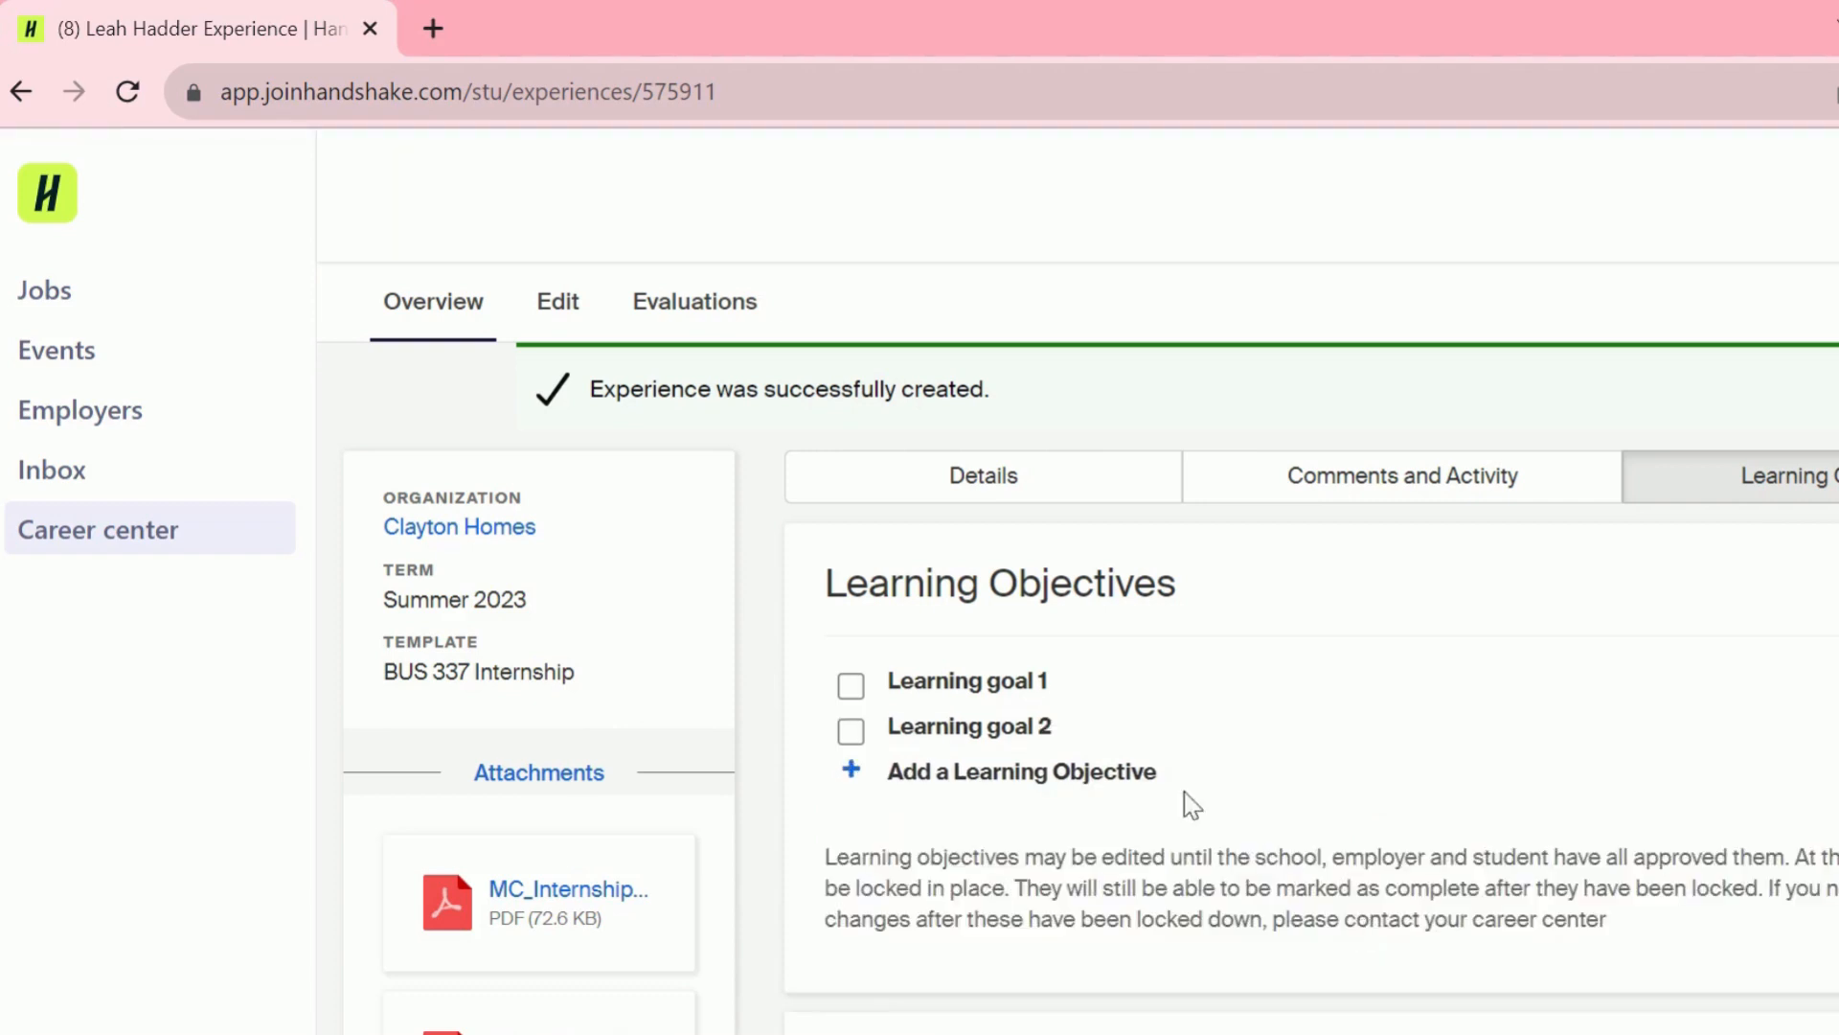
# - Begin a third objective with the text 'Learning goal 3'
pyautogui.click(1146, 774)
pyautogui.write('Learning ')
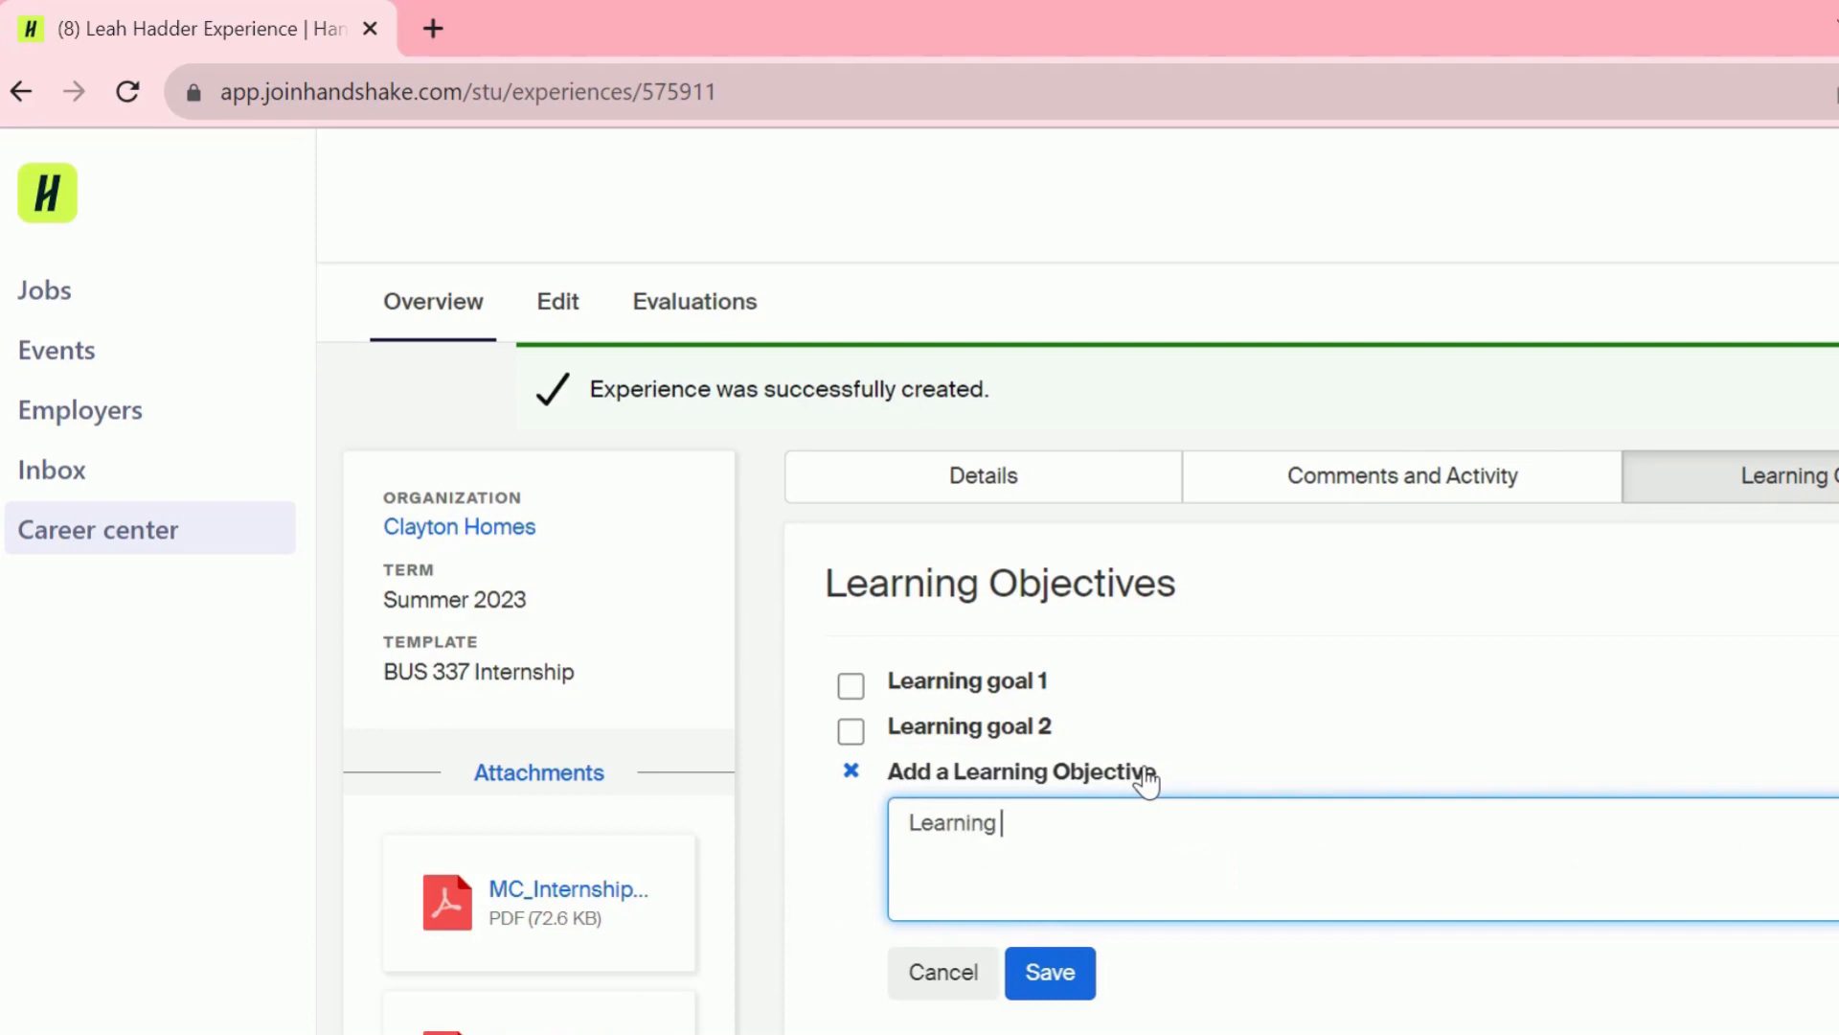
pyautogui.write('goal 3')
pyautogui.press('BackSpace')
pyautogui.write('goal 3')
# - Save 'Learning goal 3' and mark Learning goals 1, 2 and 3 complete
pyautogui.click(1051, 972)
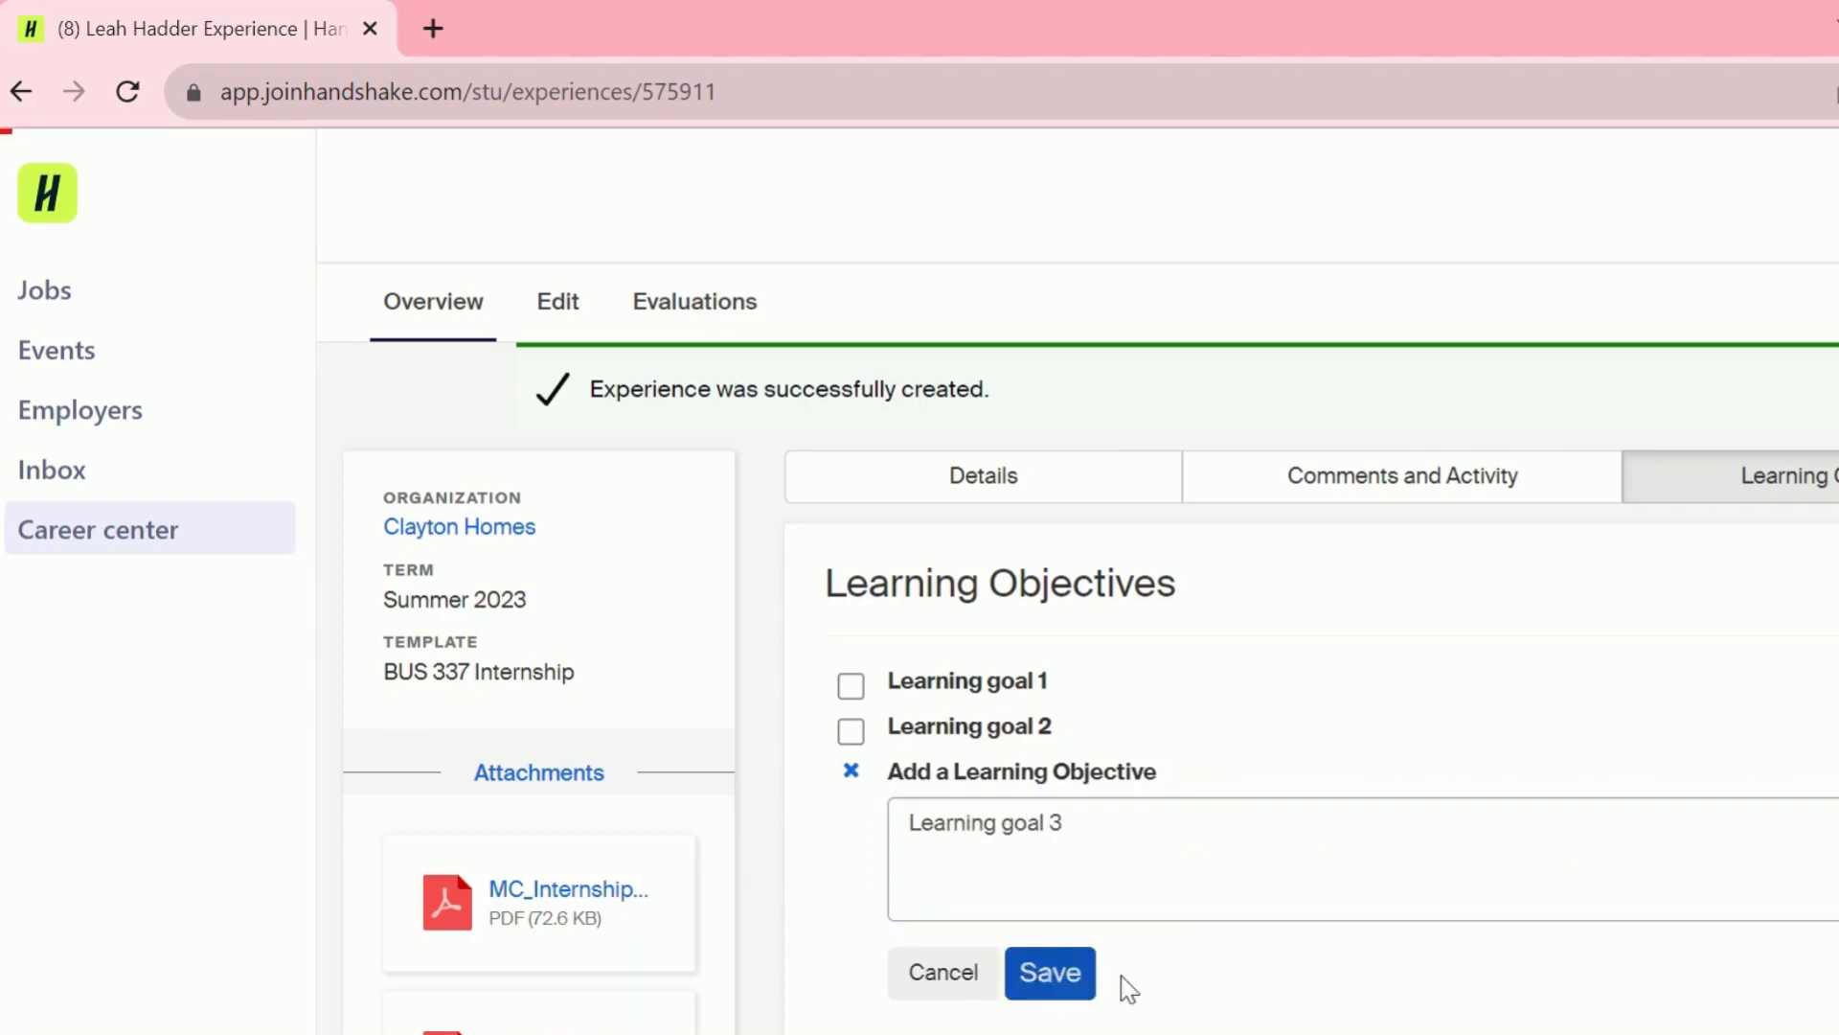
pyautogui.click(851, 685)
pyautogui.click(850, 733)
pyautogui.click(851, 776)
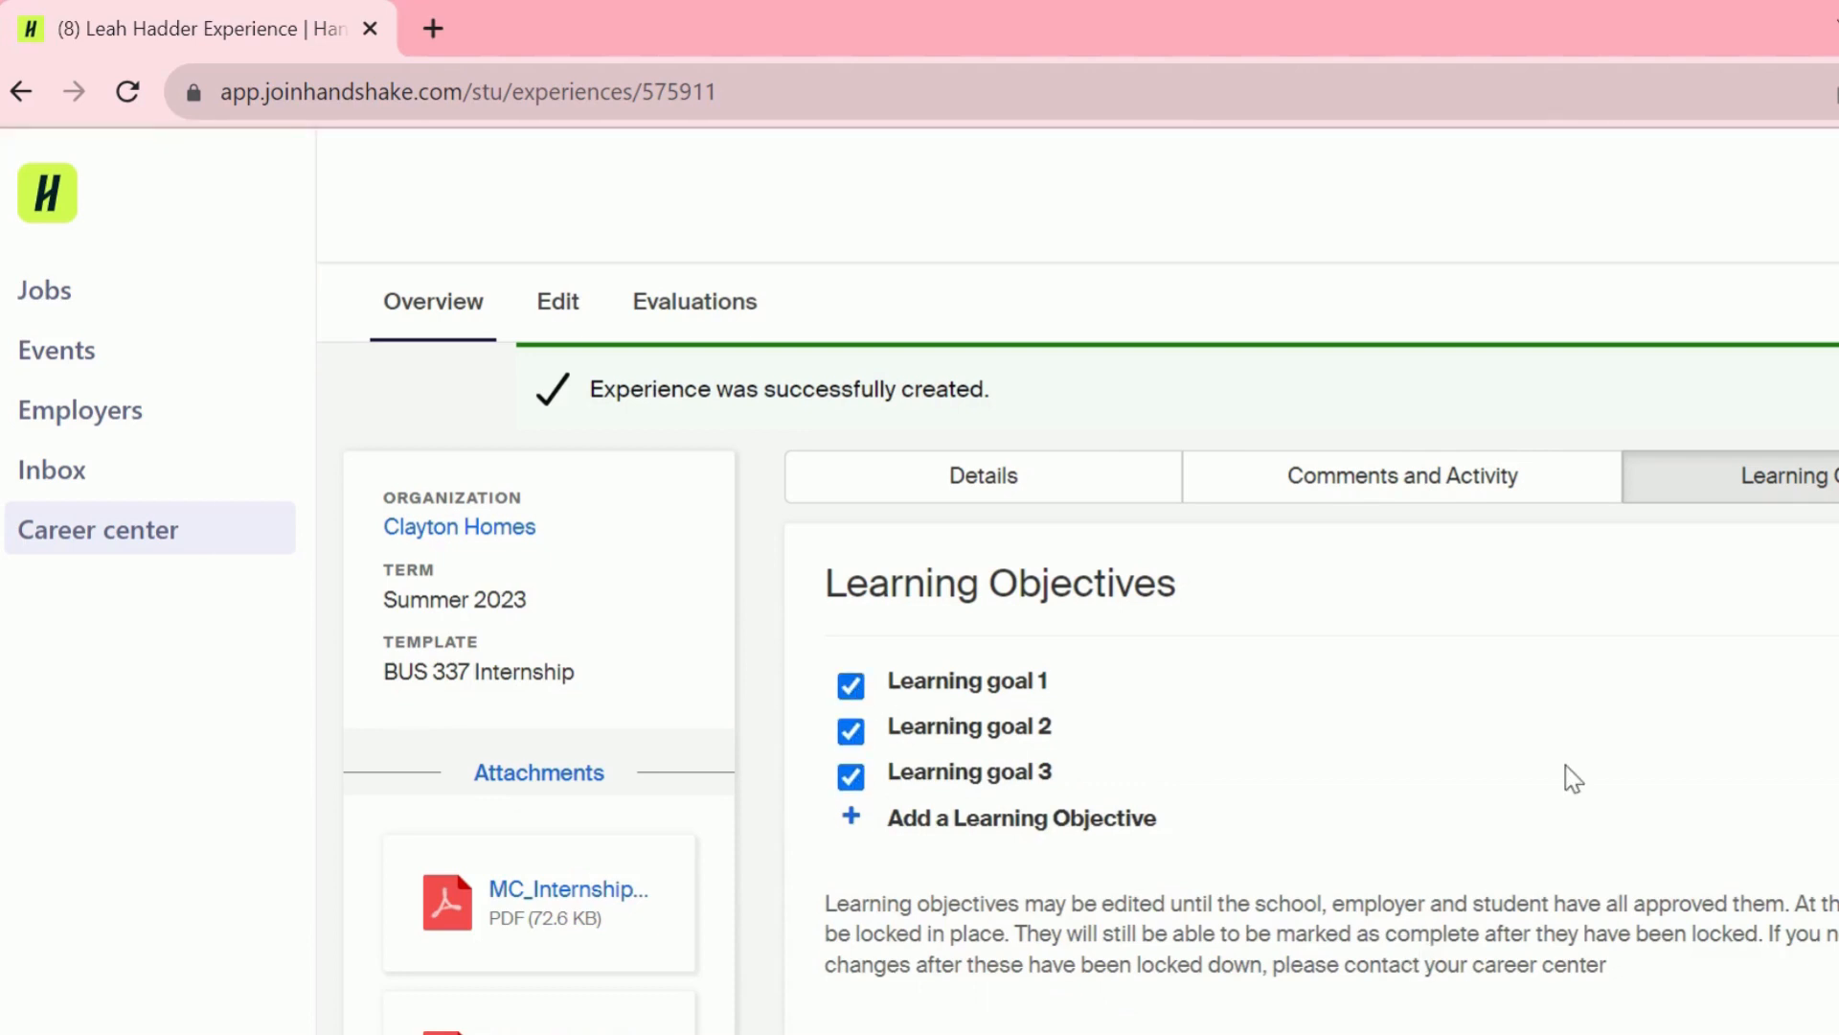
pyautogui.scroll(-1, 1078, 651)
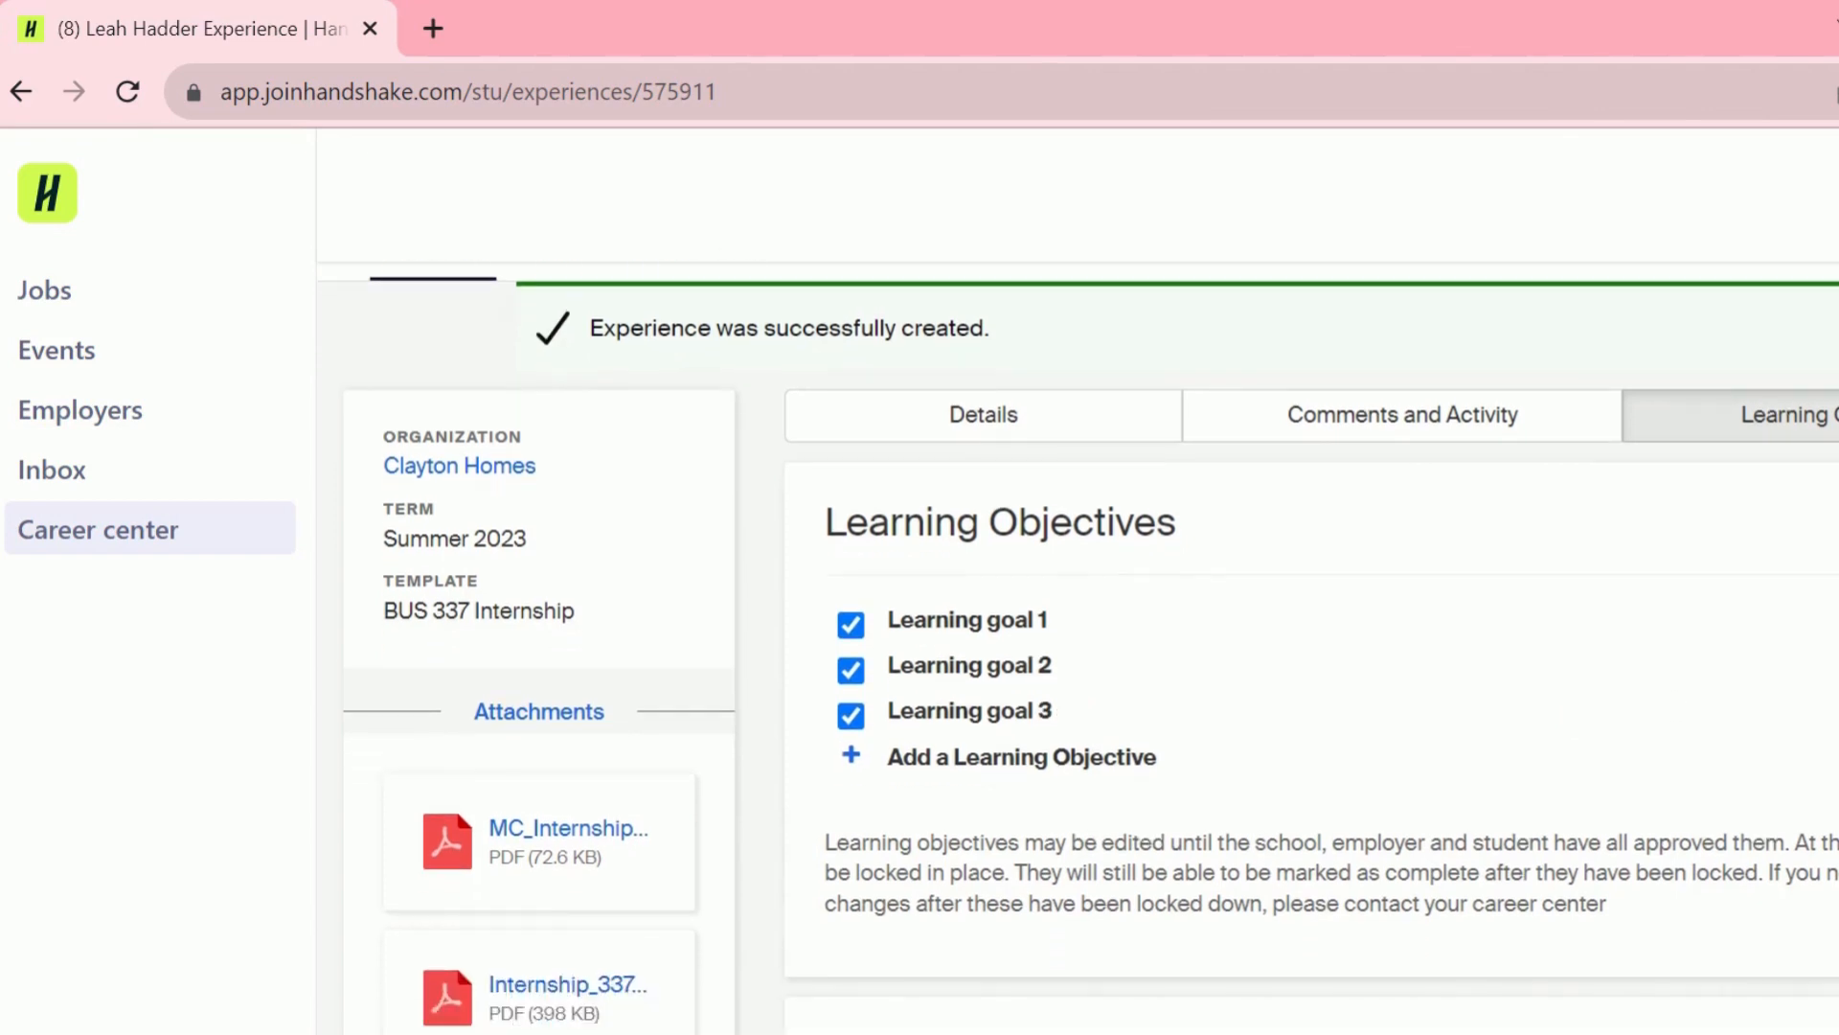
pyautogui.scroll(1, 1079, 651)
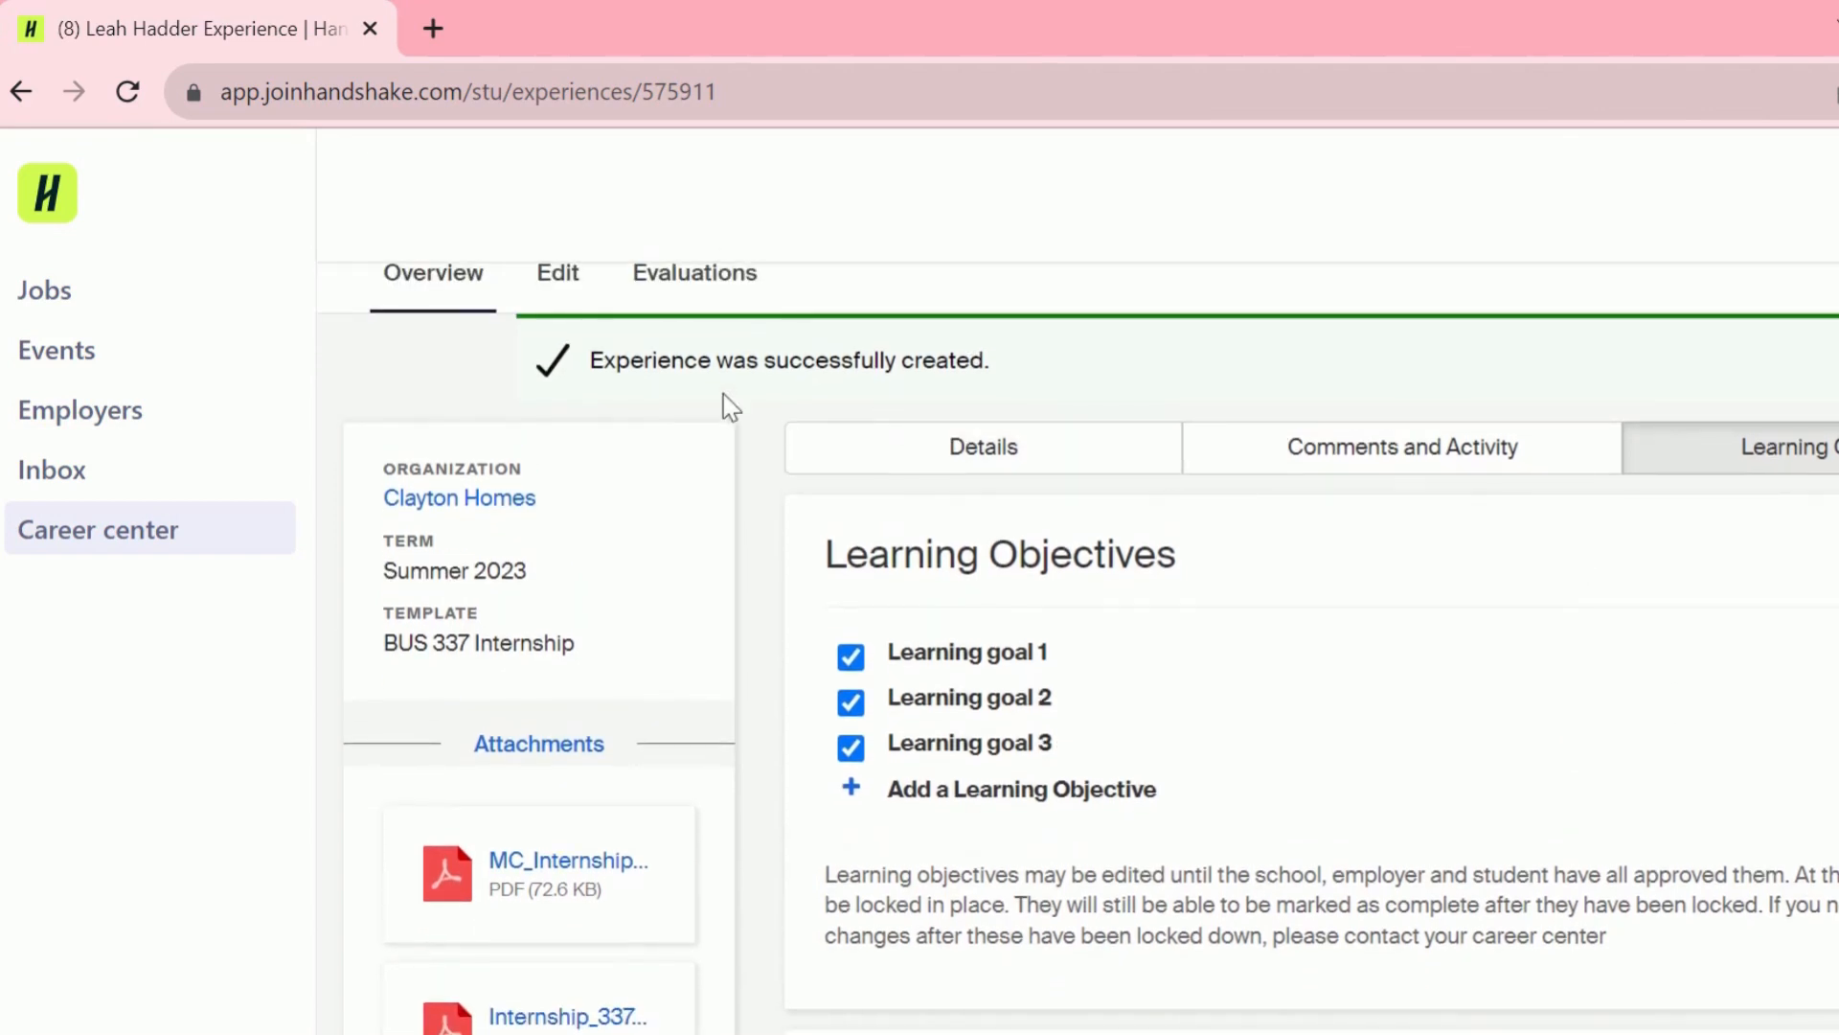